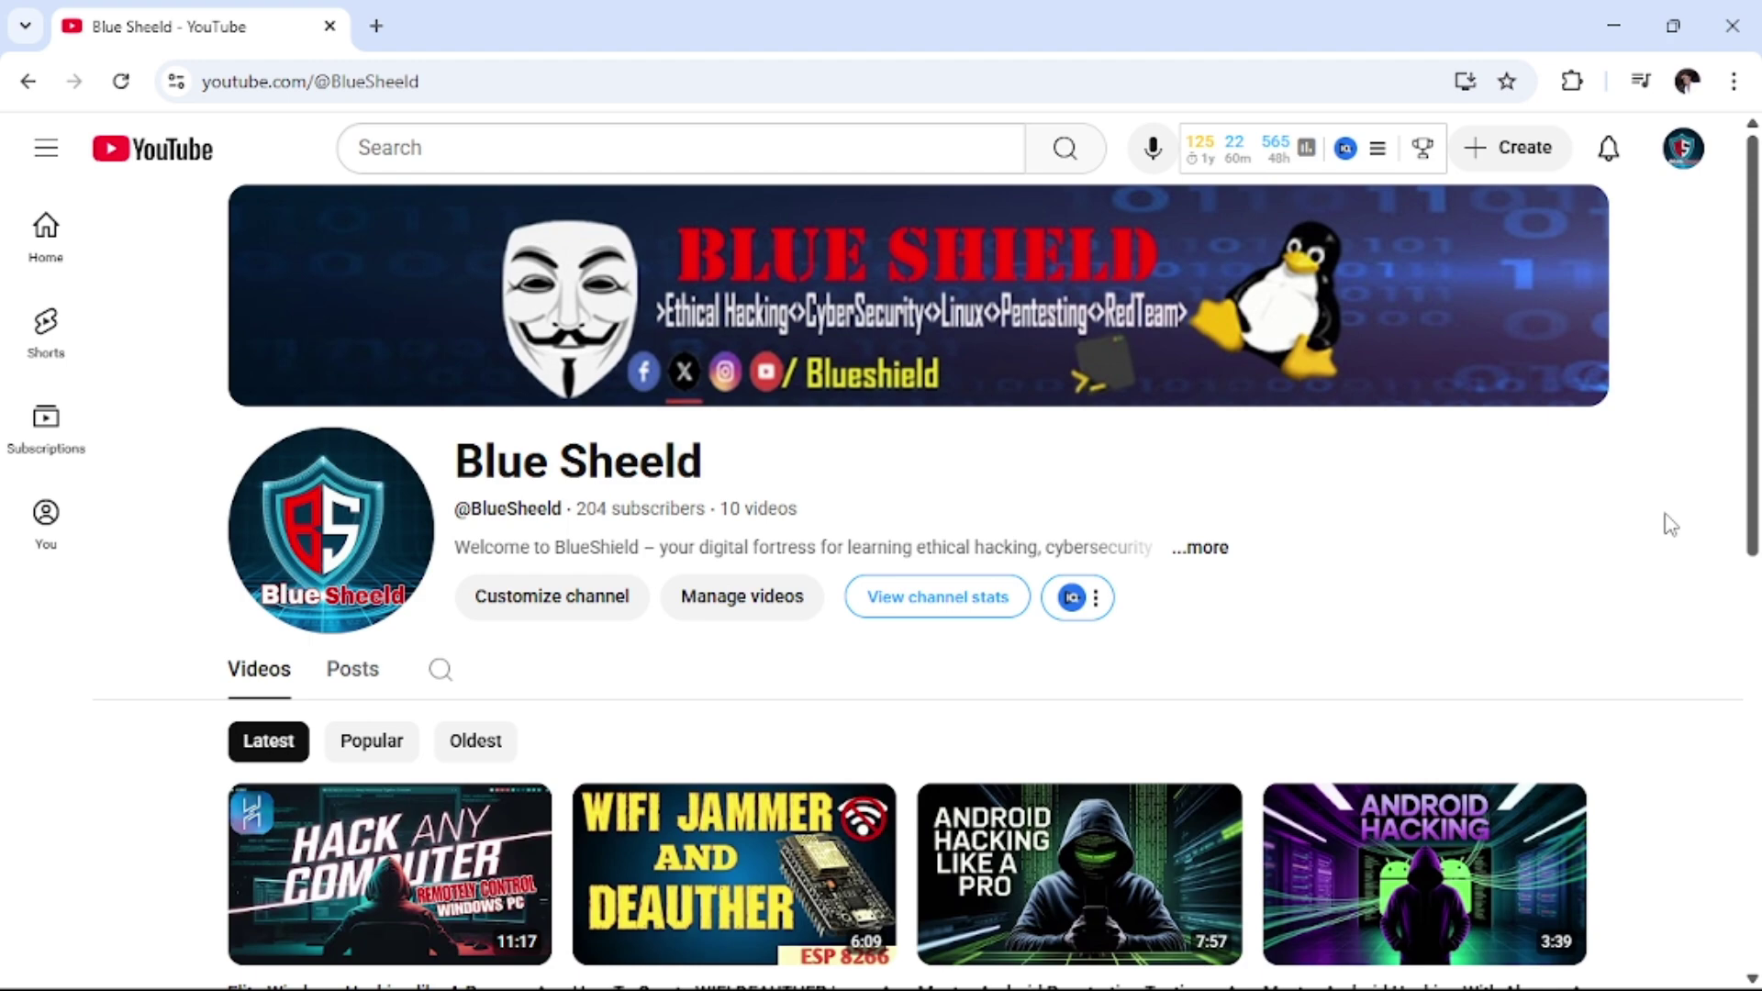
{"action": "scroll", "coordinate": [1670, 527], "scroll_direction": "down", "scroll_amount": 2}
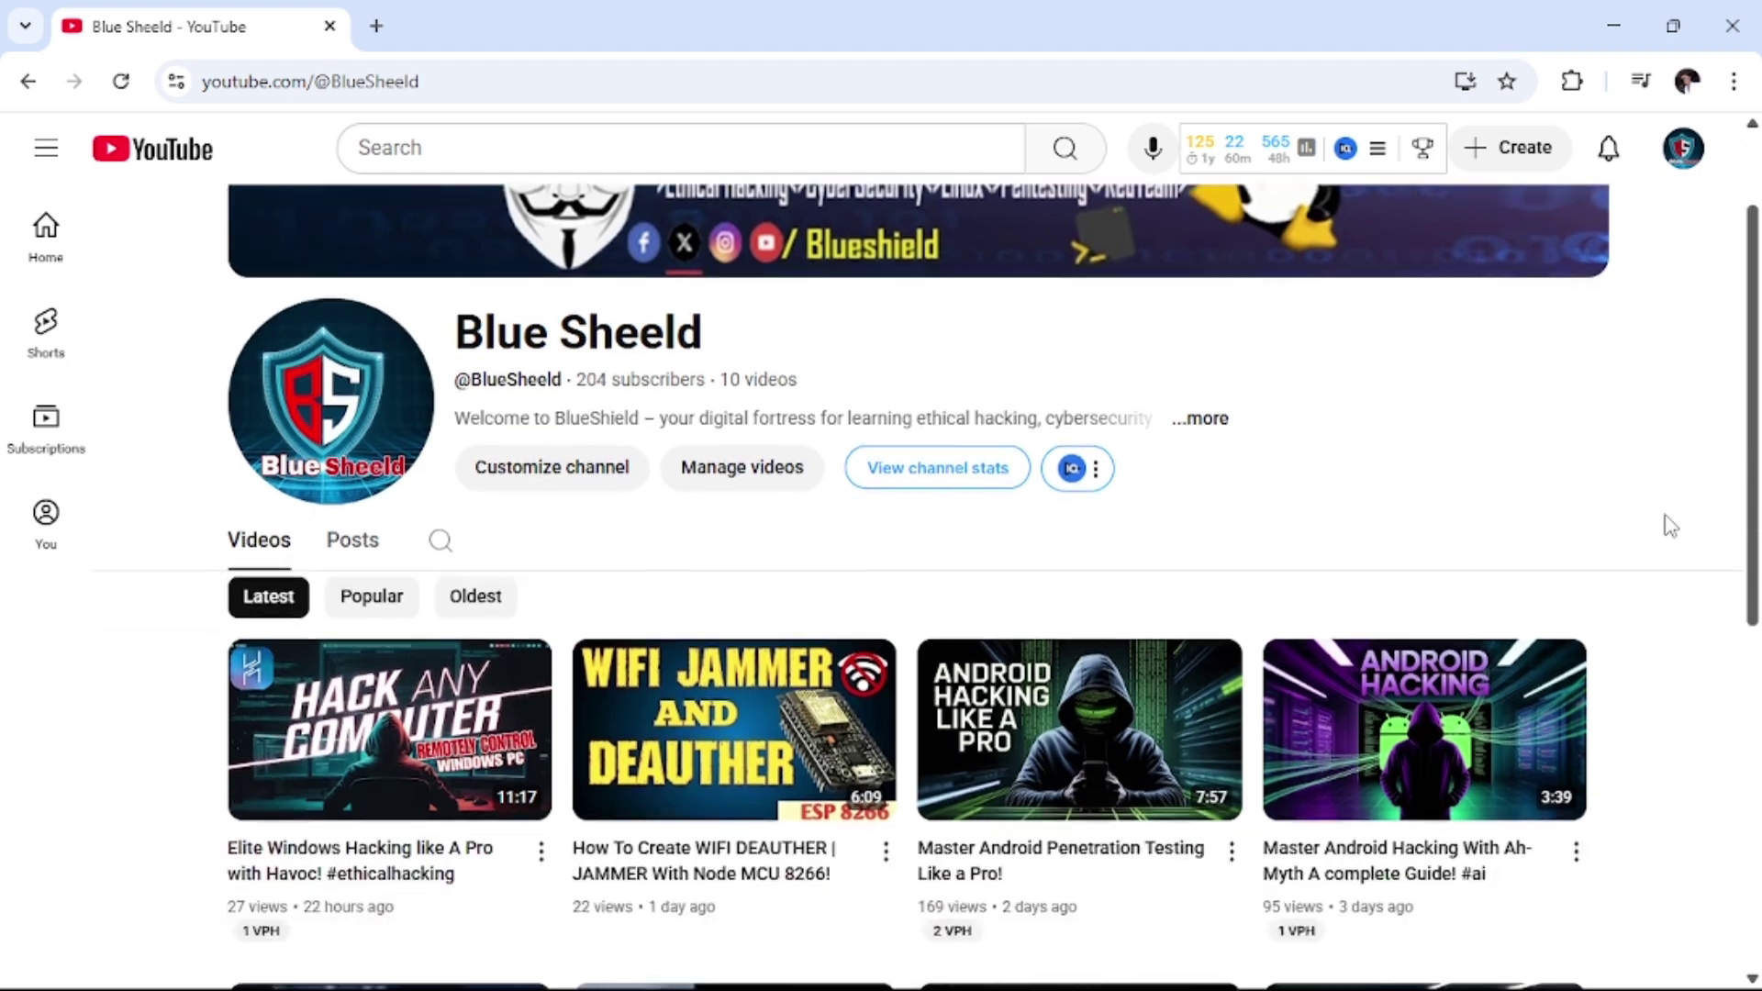
{"action": "scroll", "coordinate": [1670, 525], "scroll_direction": "down", "scroll_amount": 2}
{"action": "scroll", "coordinate": [1669, 527], "scroll_direction": "down", "scroll_amount": 2}
{"action": "scroll", "coordinate": [1669, 526], "scroll_direction": "down", "scroll_amount": 2}
{"action": "scroll", "coordinate": [1670, 526], "scroll_direction": "down", "scroll_amount": 2}
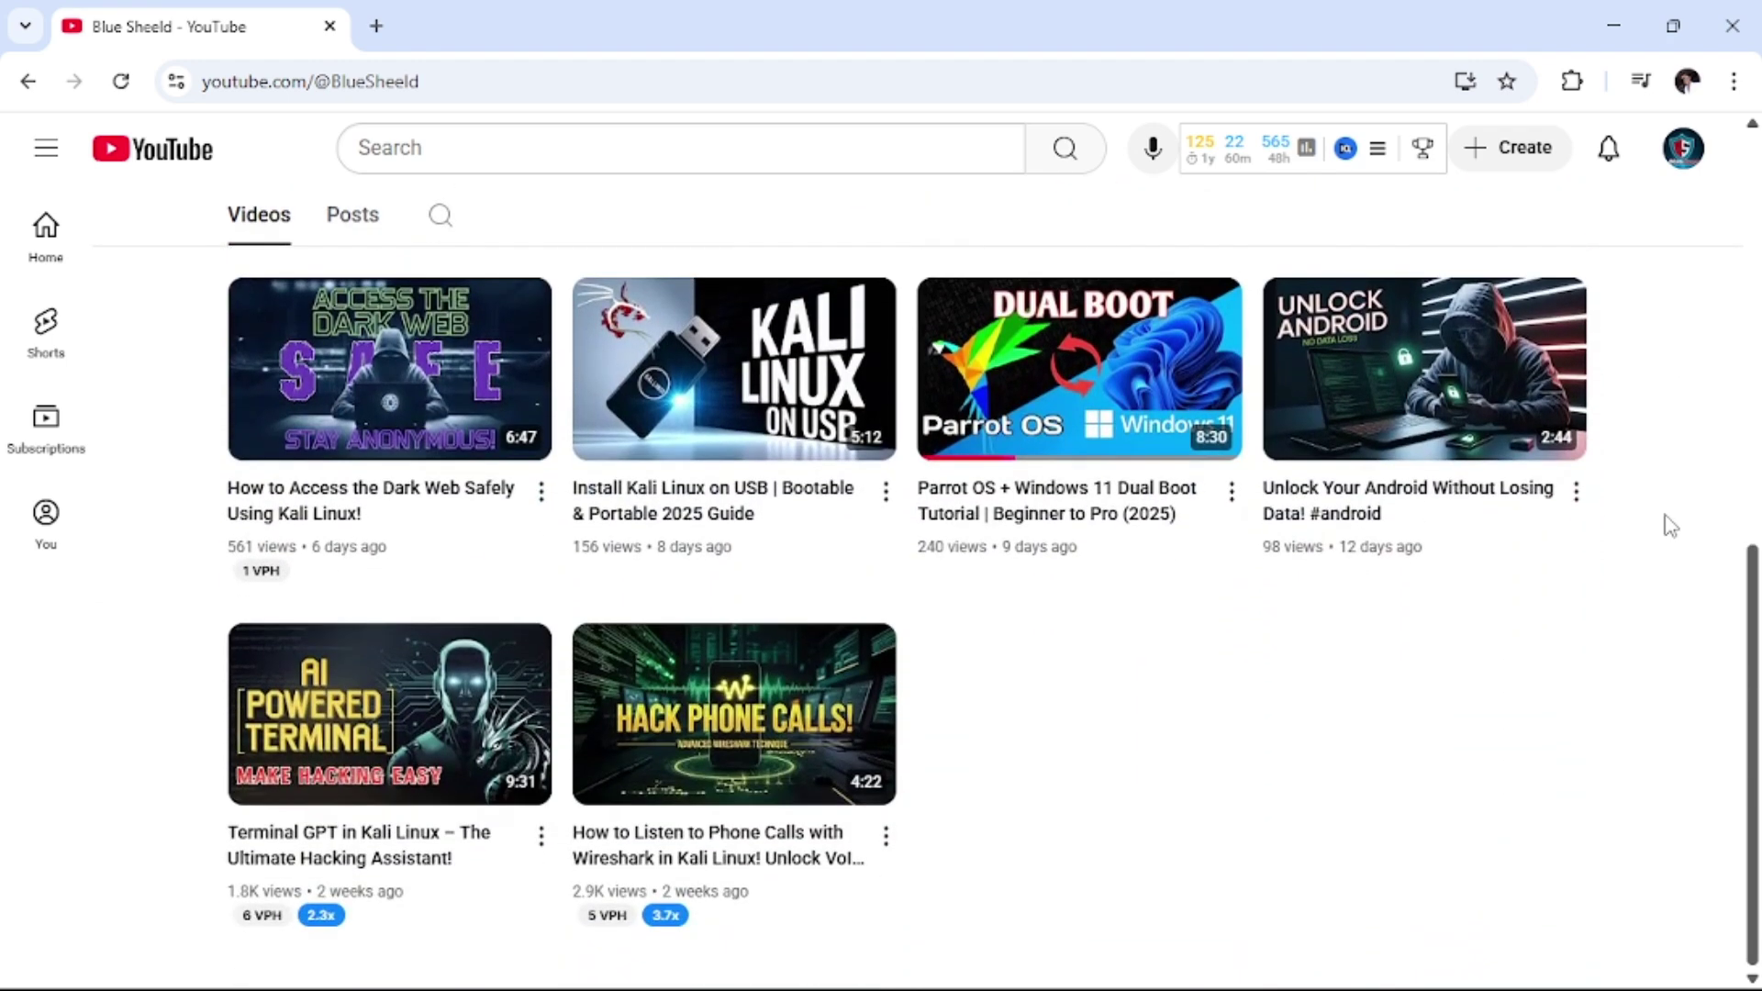
{"action": "scroll", "coordinate": [1670, 525], "scroll_direction": "up", "scroll_amount": 2}
{"action": "scroll", "coordinate": [1669, 525], "scroll_direction": "up", "scroll_amount": 2}
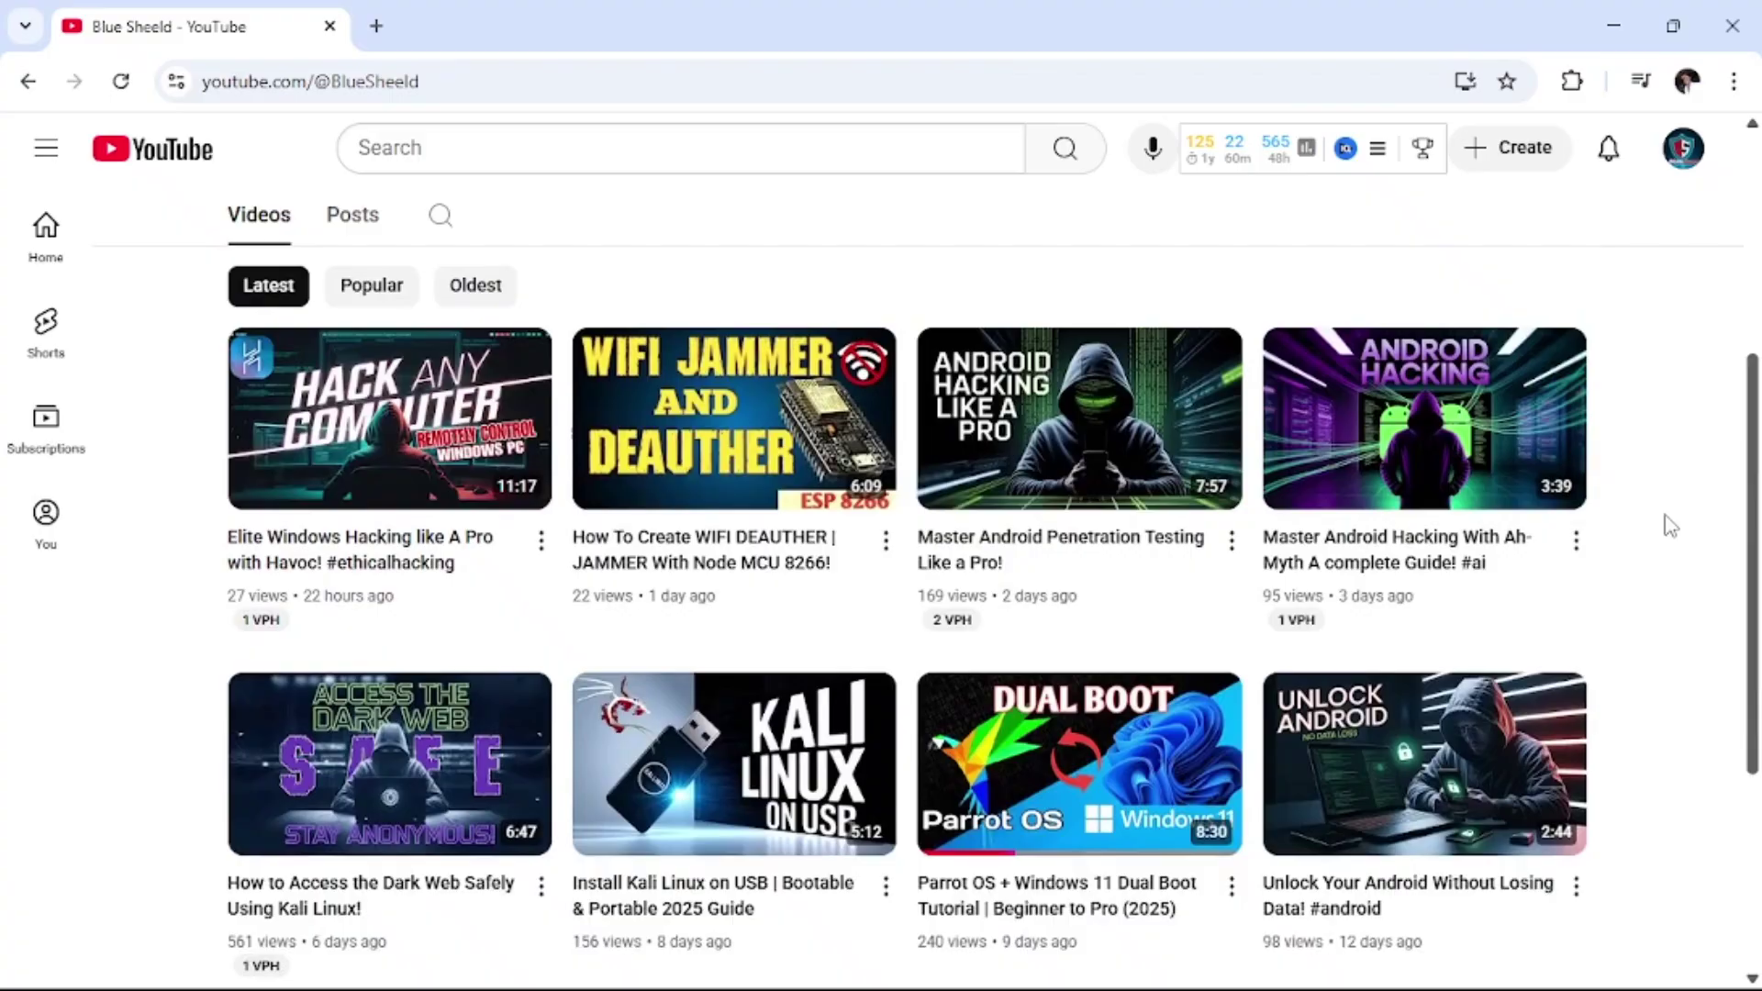
{"action": "scroll", "coordinate": [1669, 527], "scroll_direction": "up", "scroll_amount": 3}
{"action": "scroll", "coordinate": [1669, 526], "scroll_direction": "up", "scroll_amount": 1}
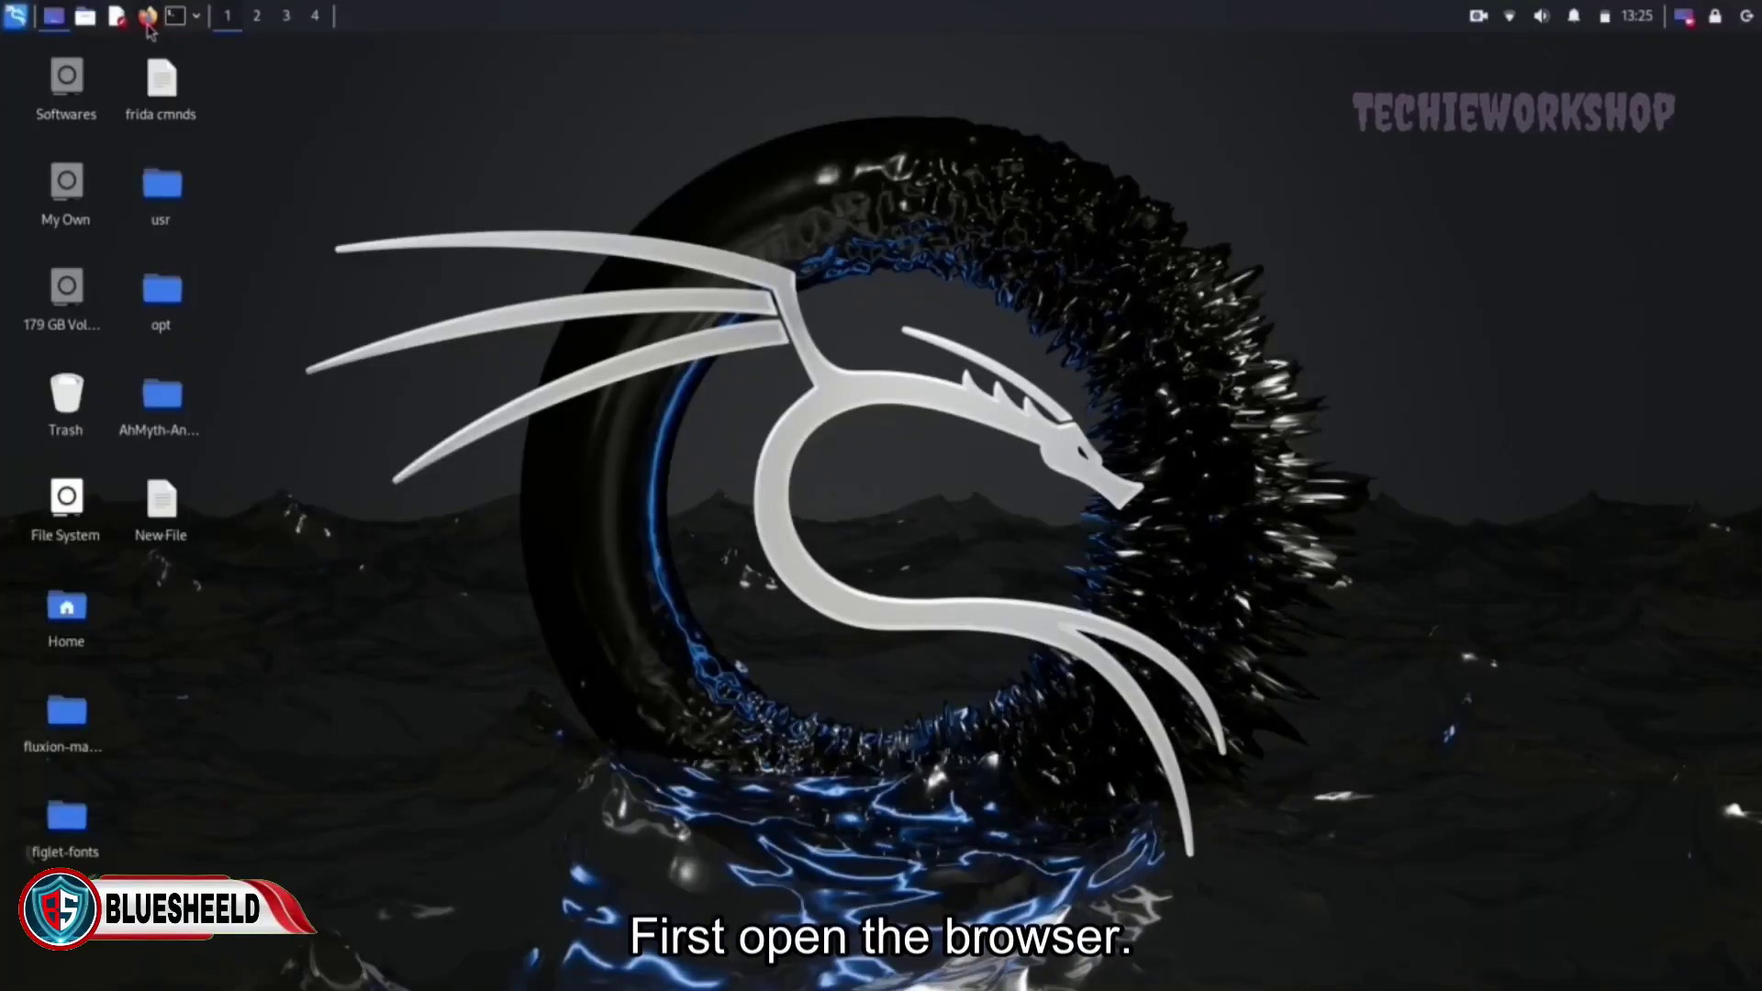
Launch Firefox and search Google for 'ipsw download' in a new tab.
{"action": "left_click", "coordinate": [149, 17]}
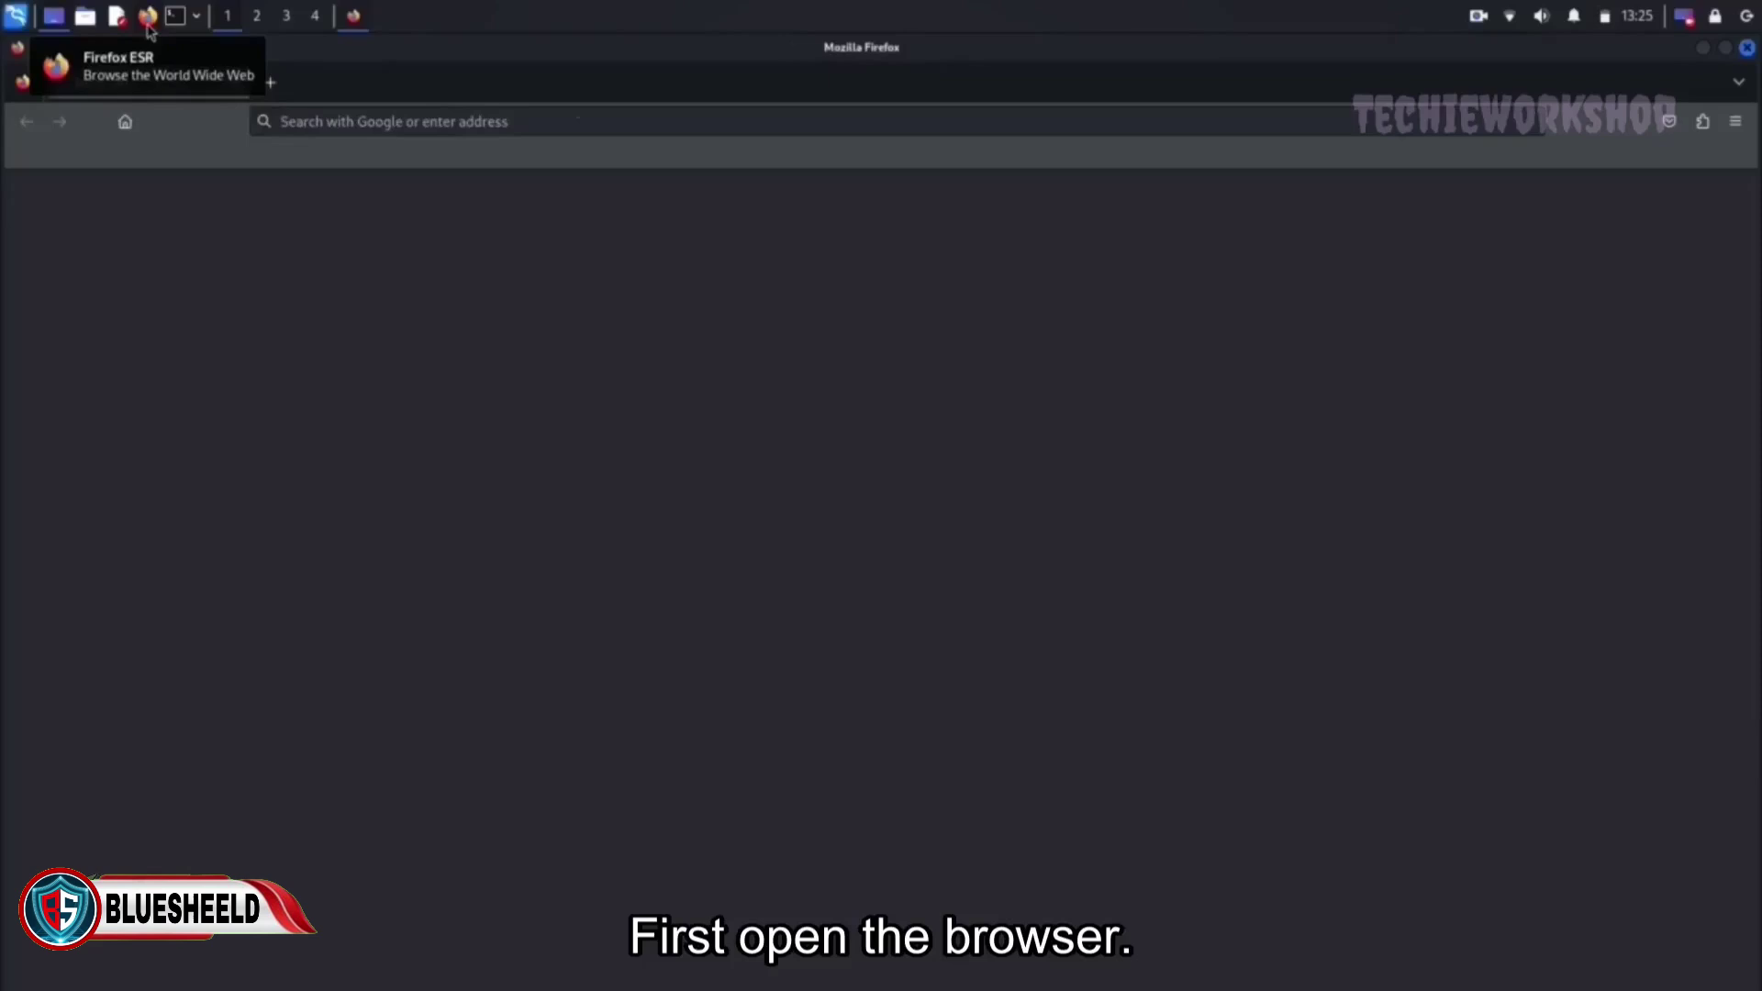
{"action": "left_click", "coordinate": [271, 84]}
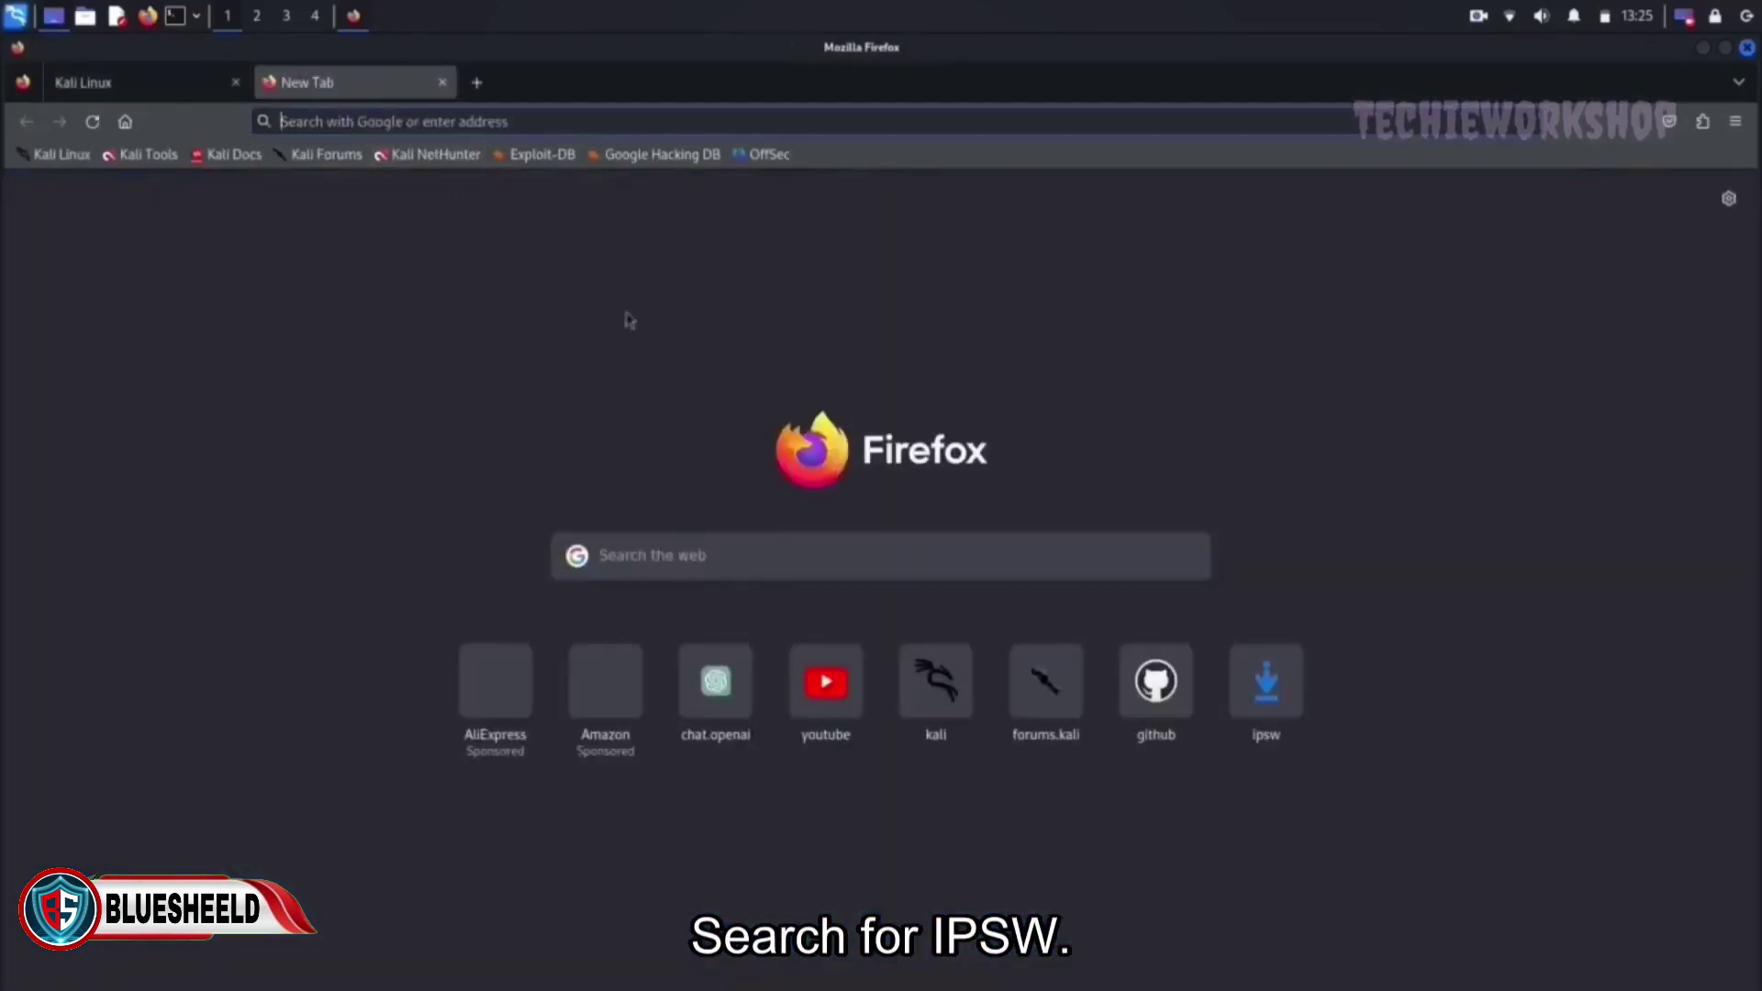
{"action": "left_click", "coordinate": [851, 552]}
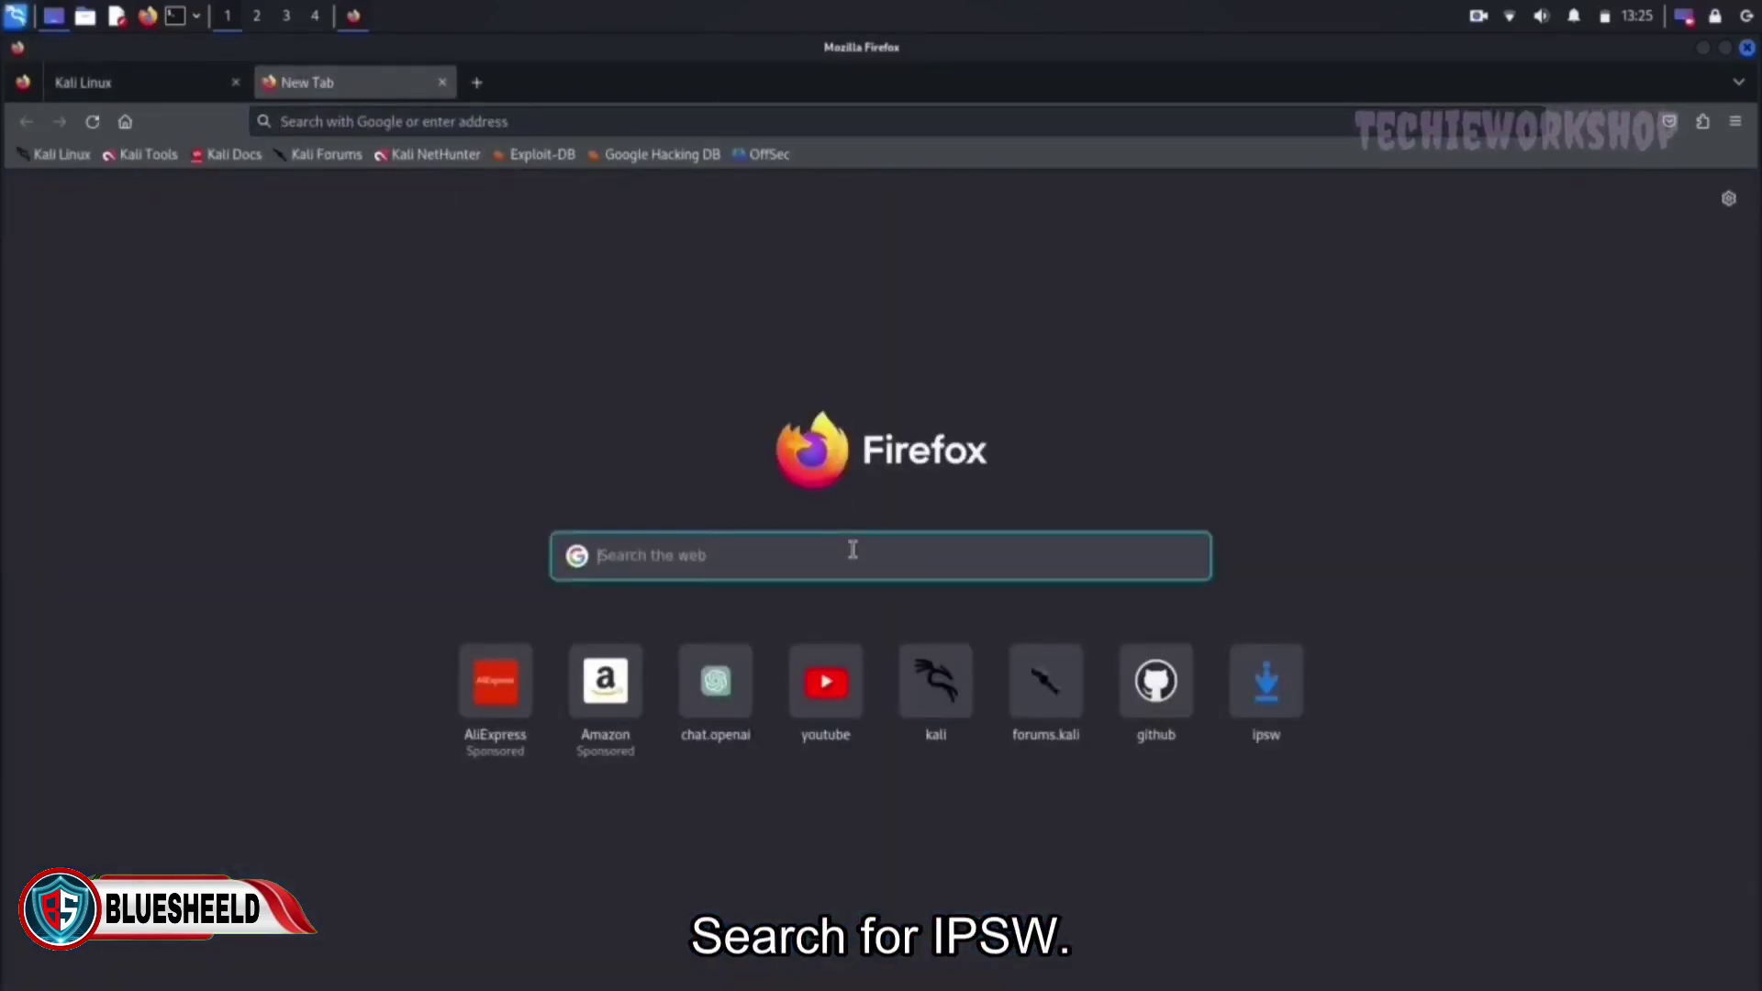
{"action": "type", "text": "ipsw"}
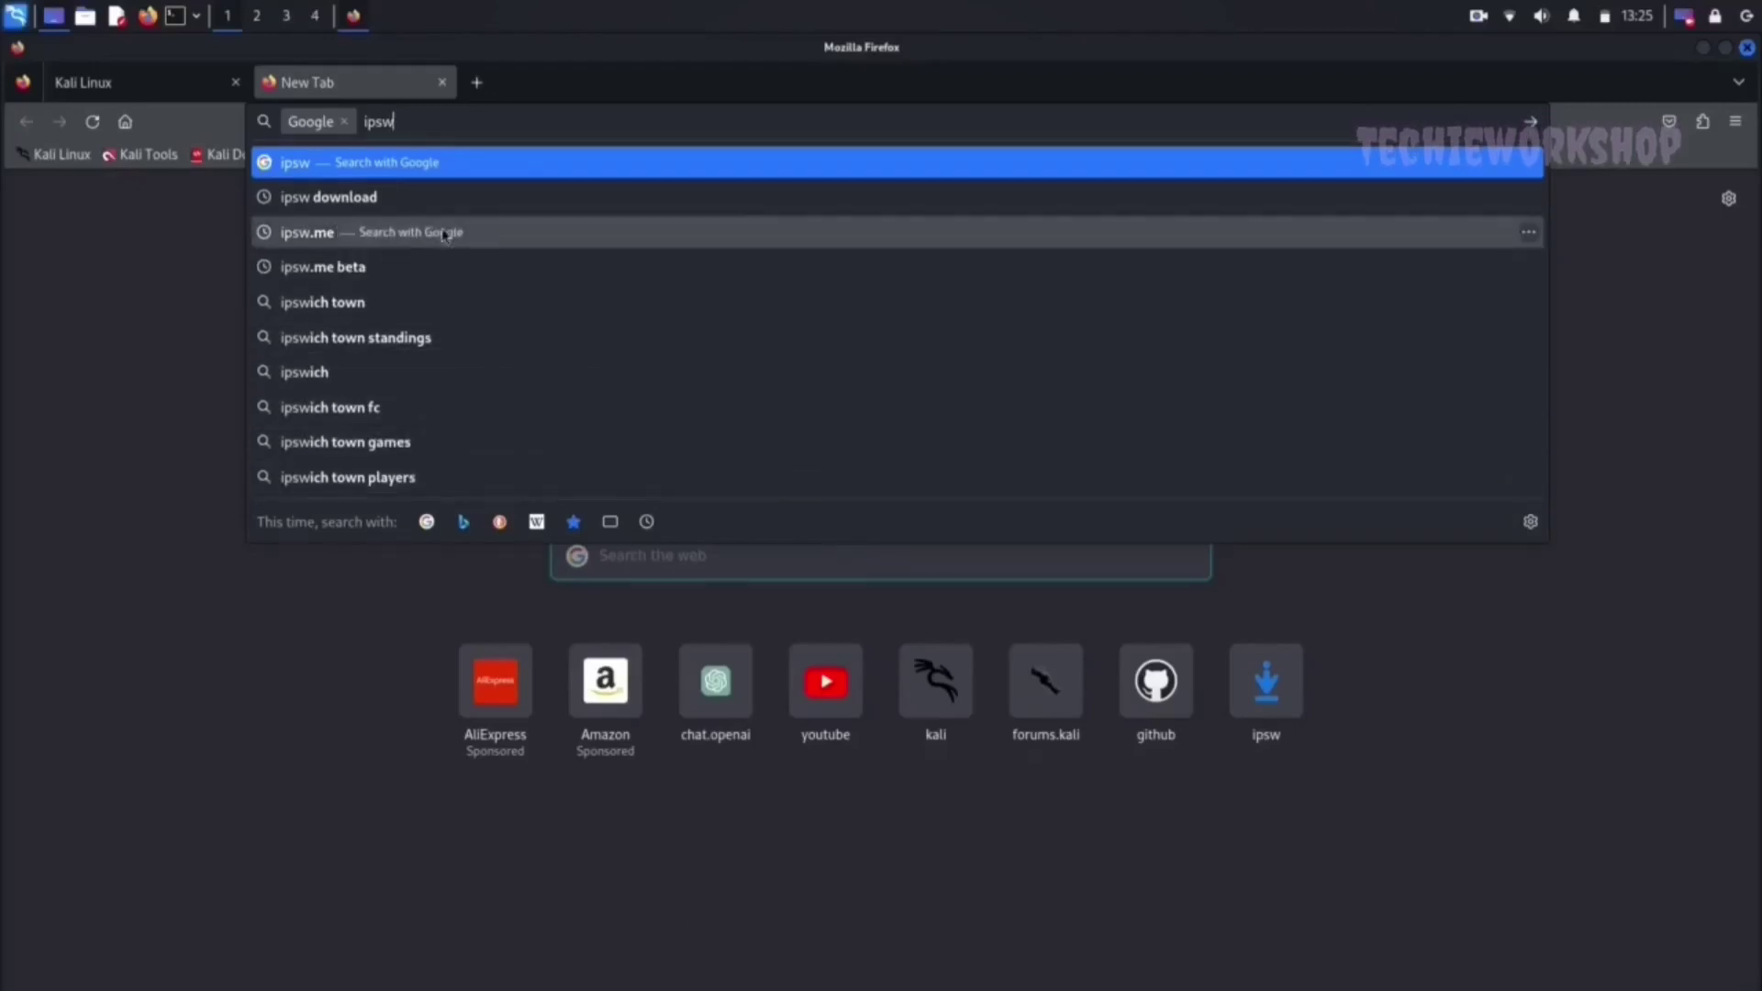
{"action": "left_click", "coordinate": [440, 197]}
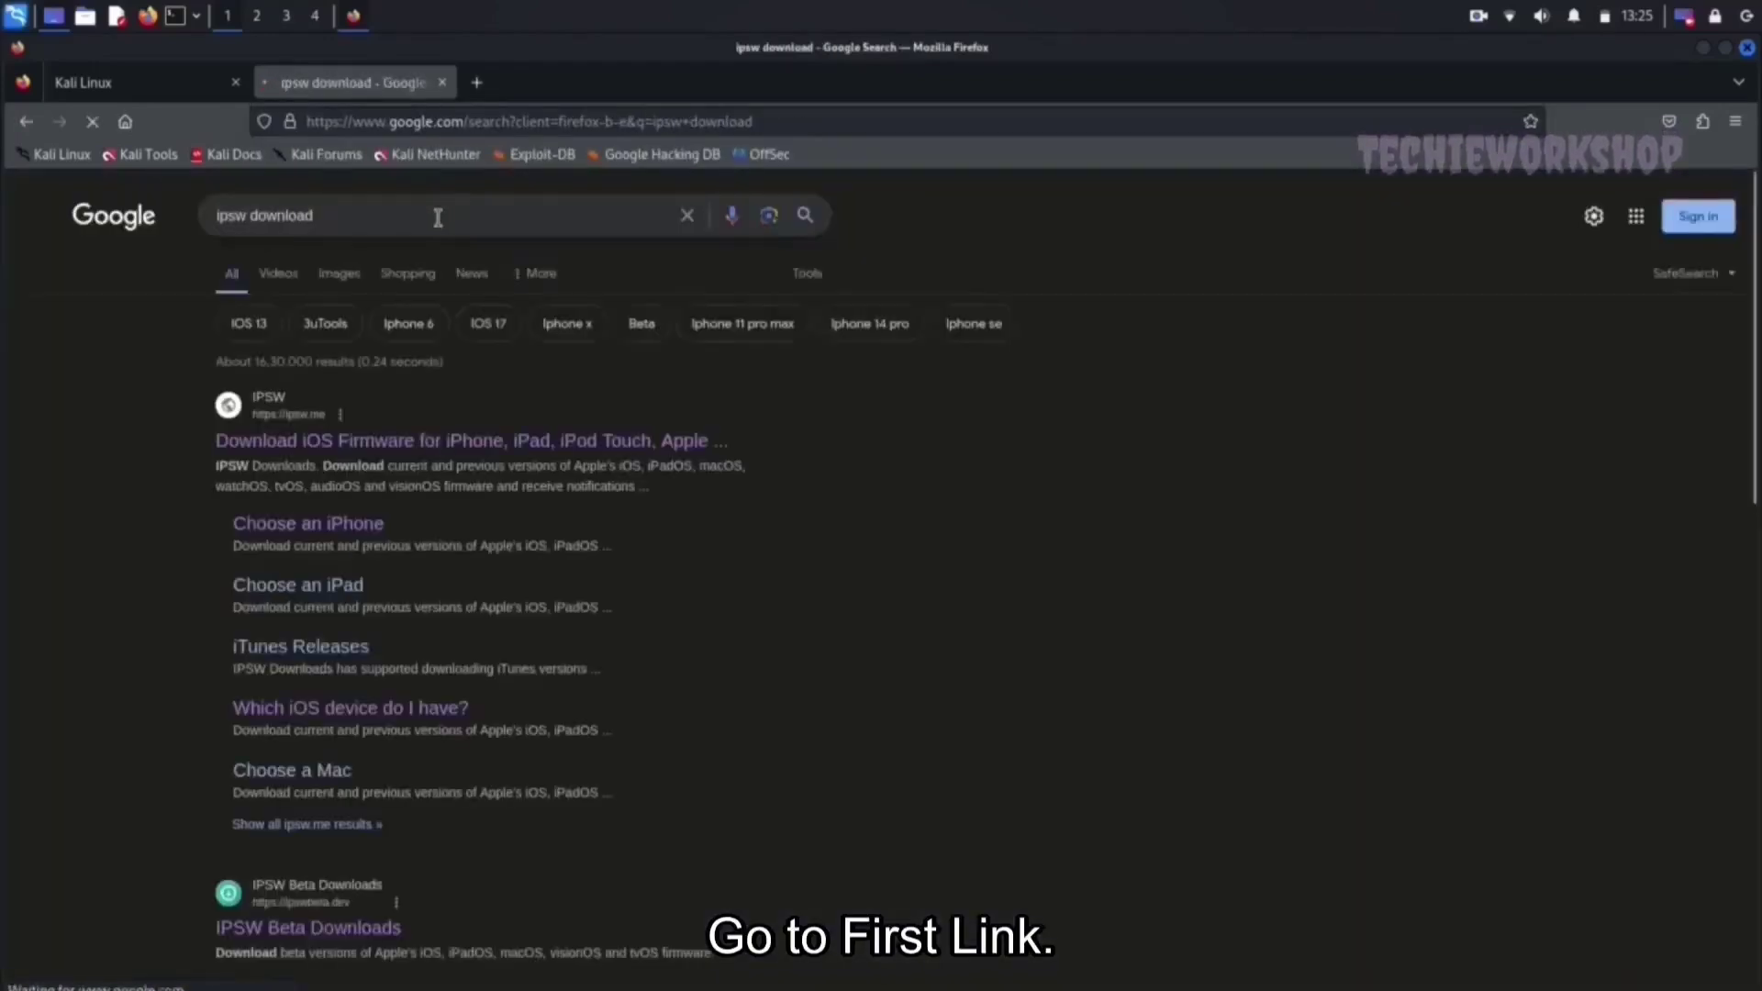
On ipsw.me, pick iPhone and then iPhone 13 to list its firmware.
{"action": "left_click", "coordinate": [335, 443]}
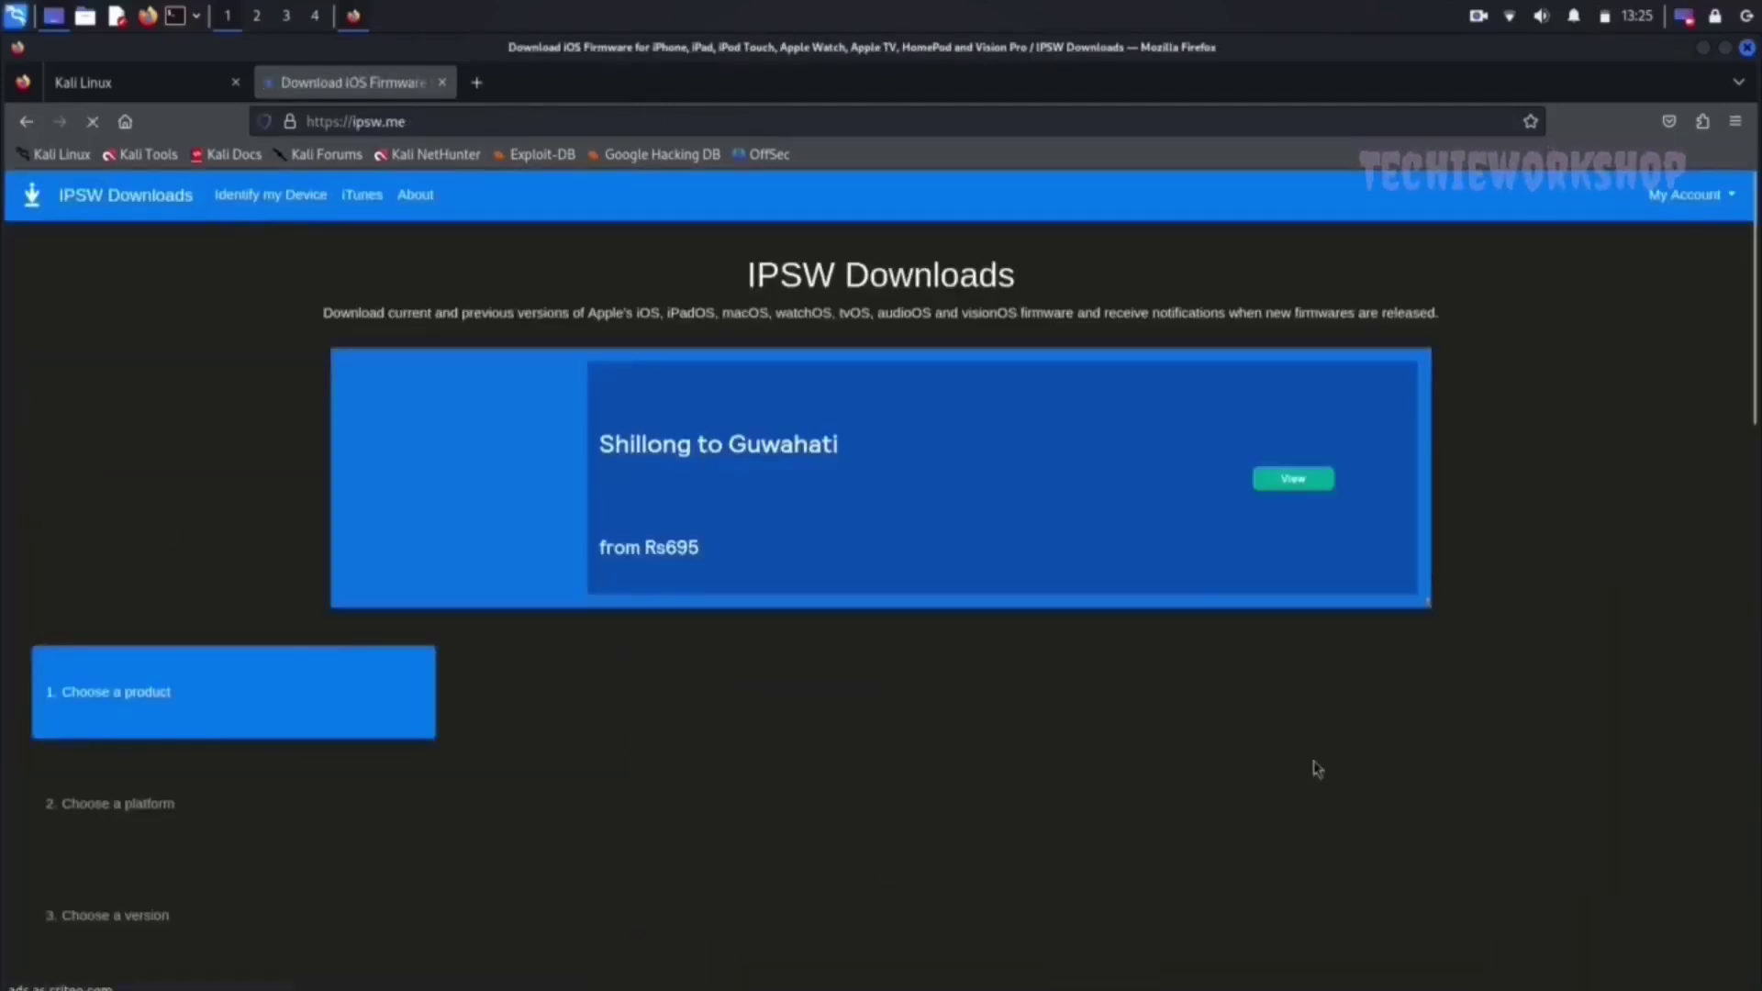
{"action": "scroll", "coordinate": [840, 688], "scroll_direction": "down", "scroll_amount": 5}
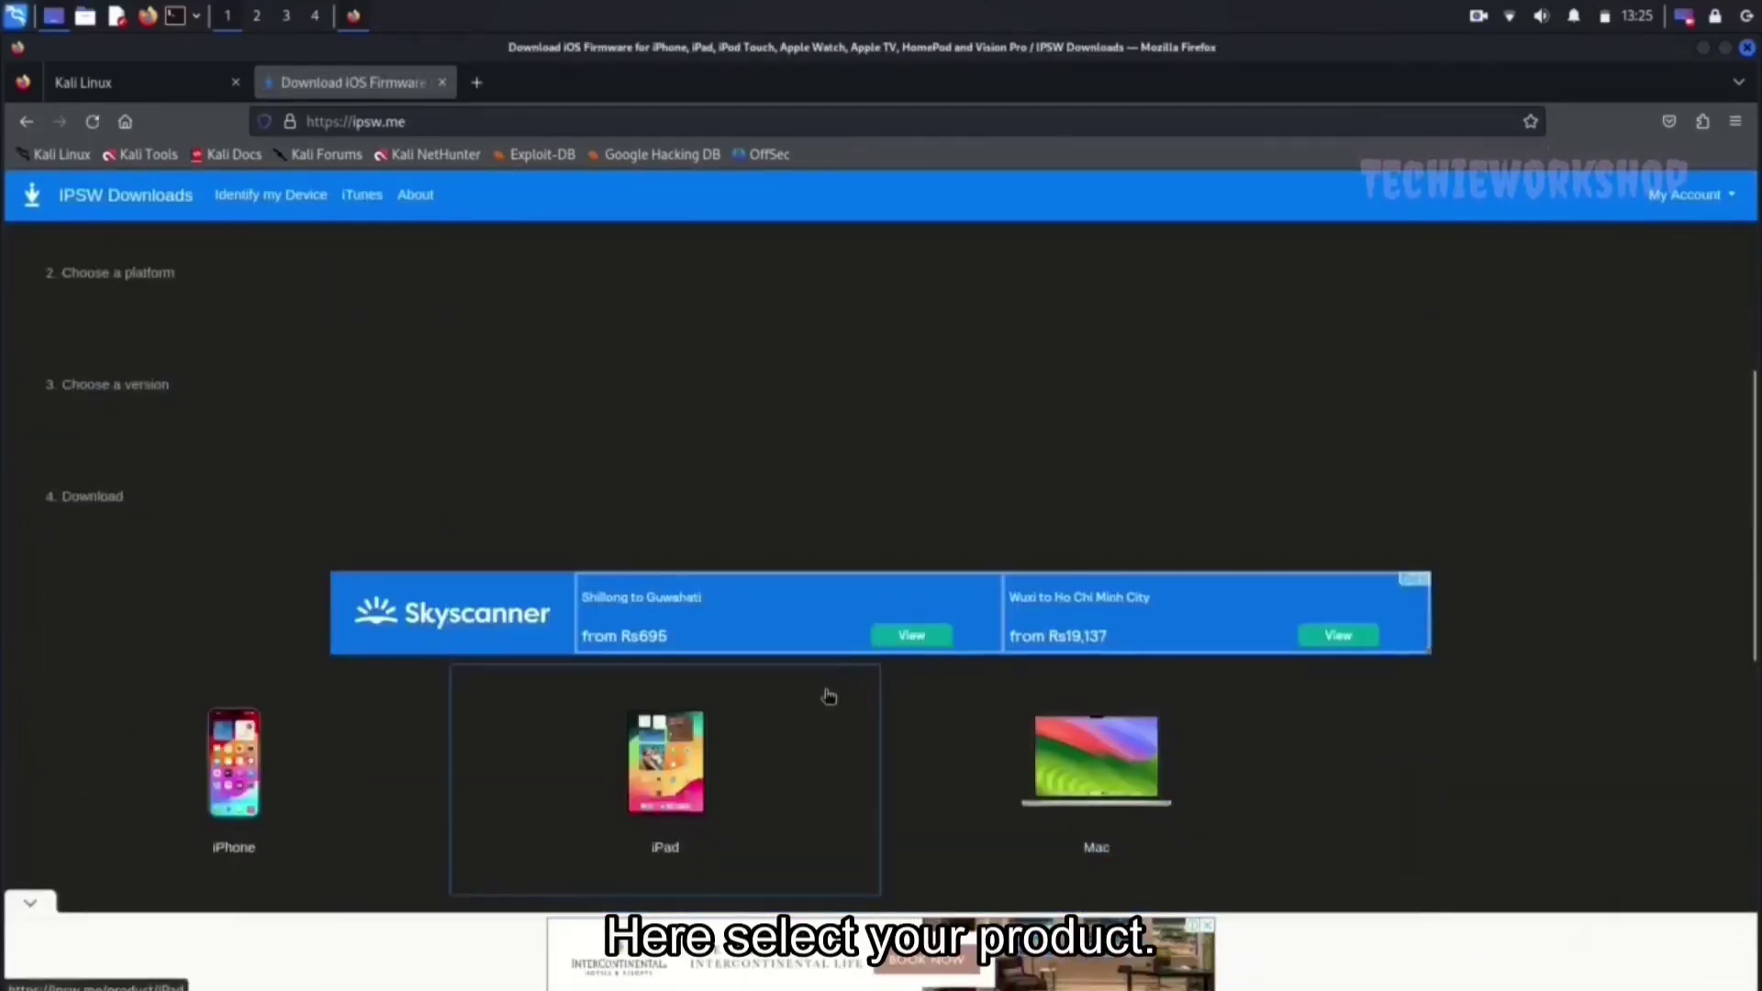
{"action": "left_click", "coordinate": [263, 751]}
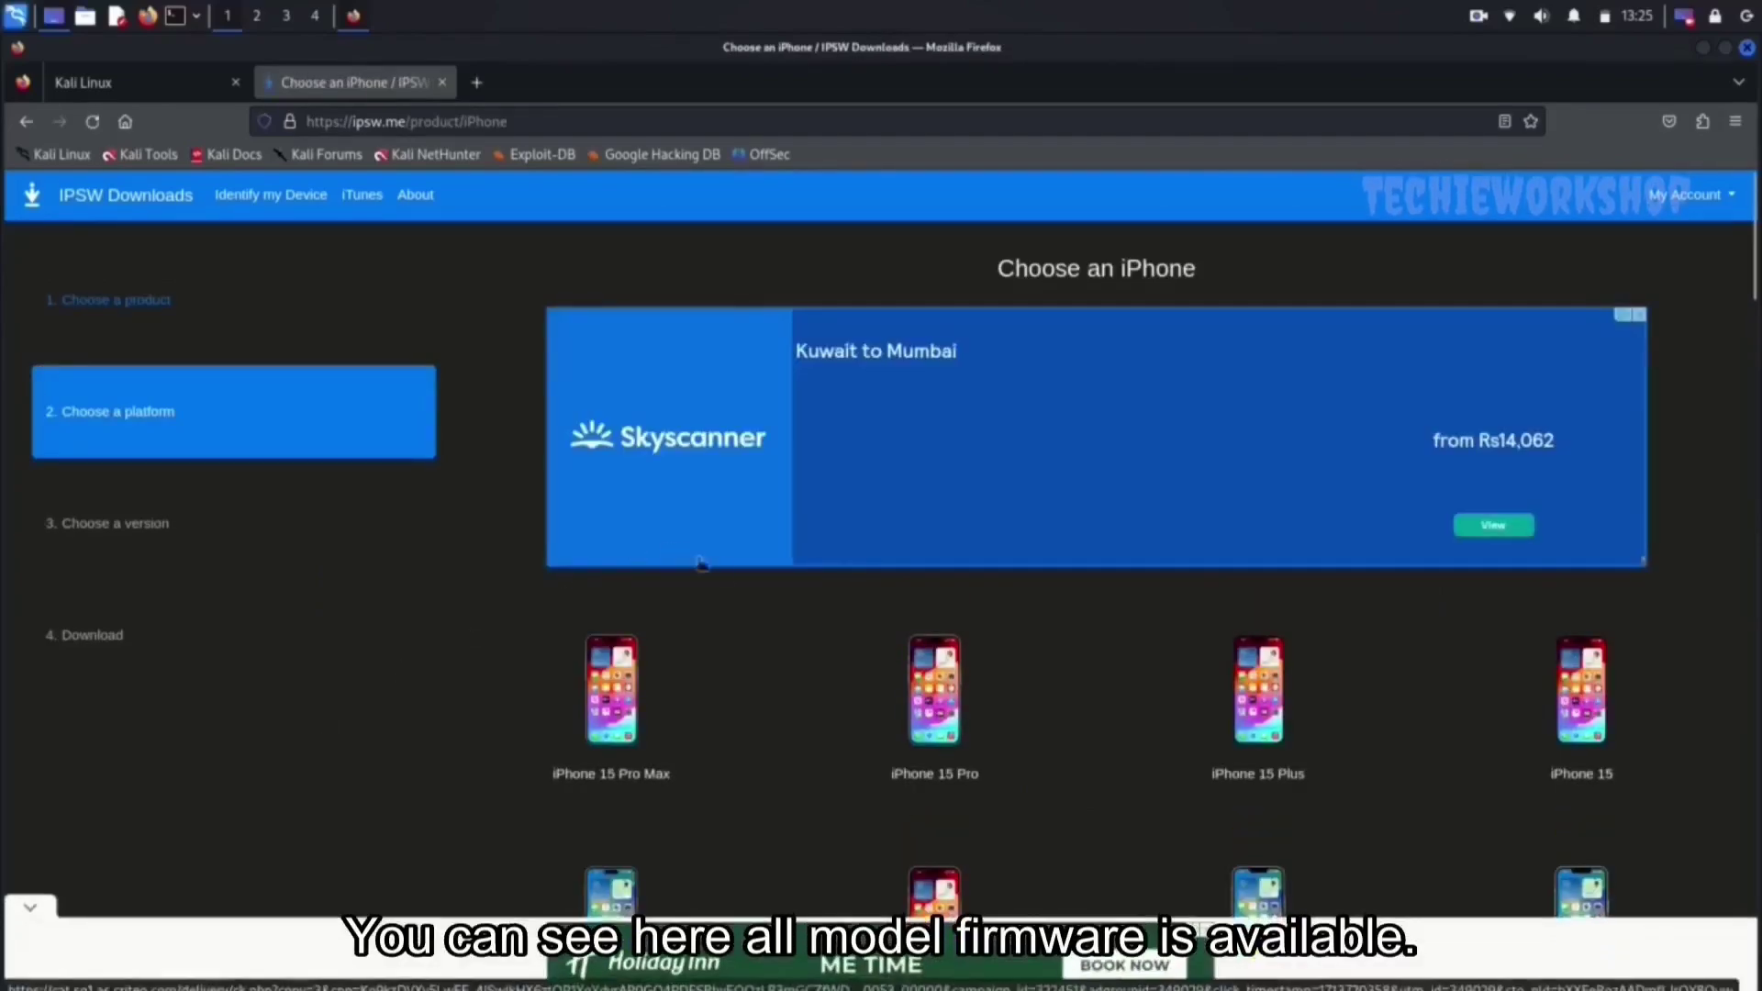
{"action": "scroll", "coordinate": [749, 683], "scroll_direction": "down", "scroll_amount": 5}
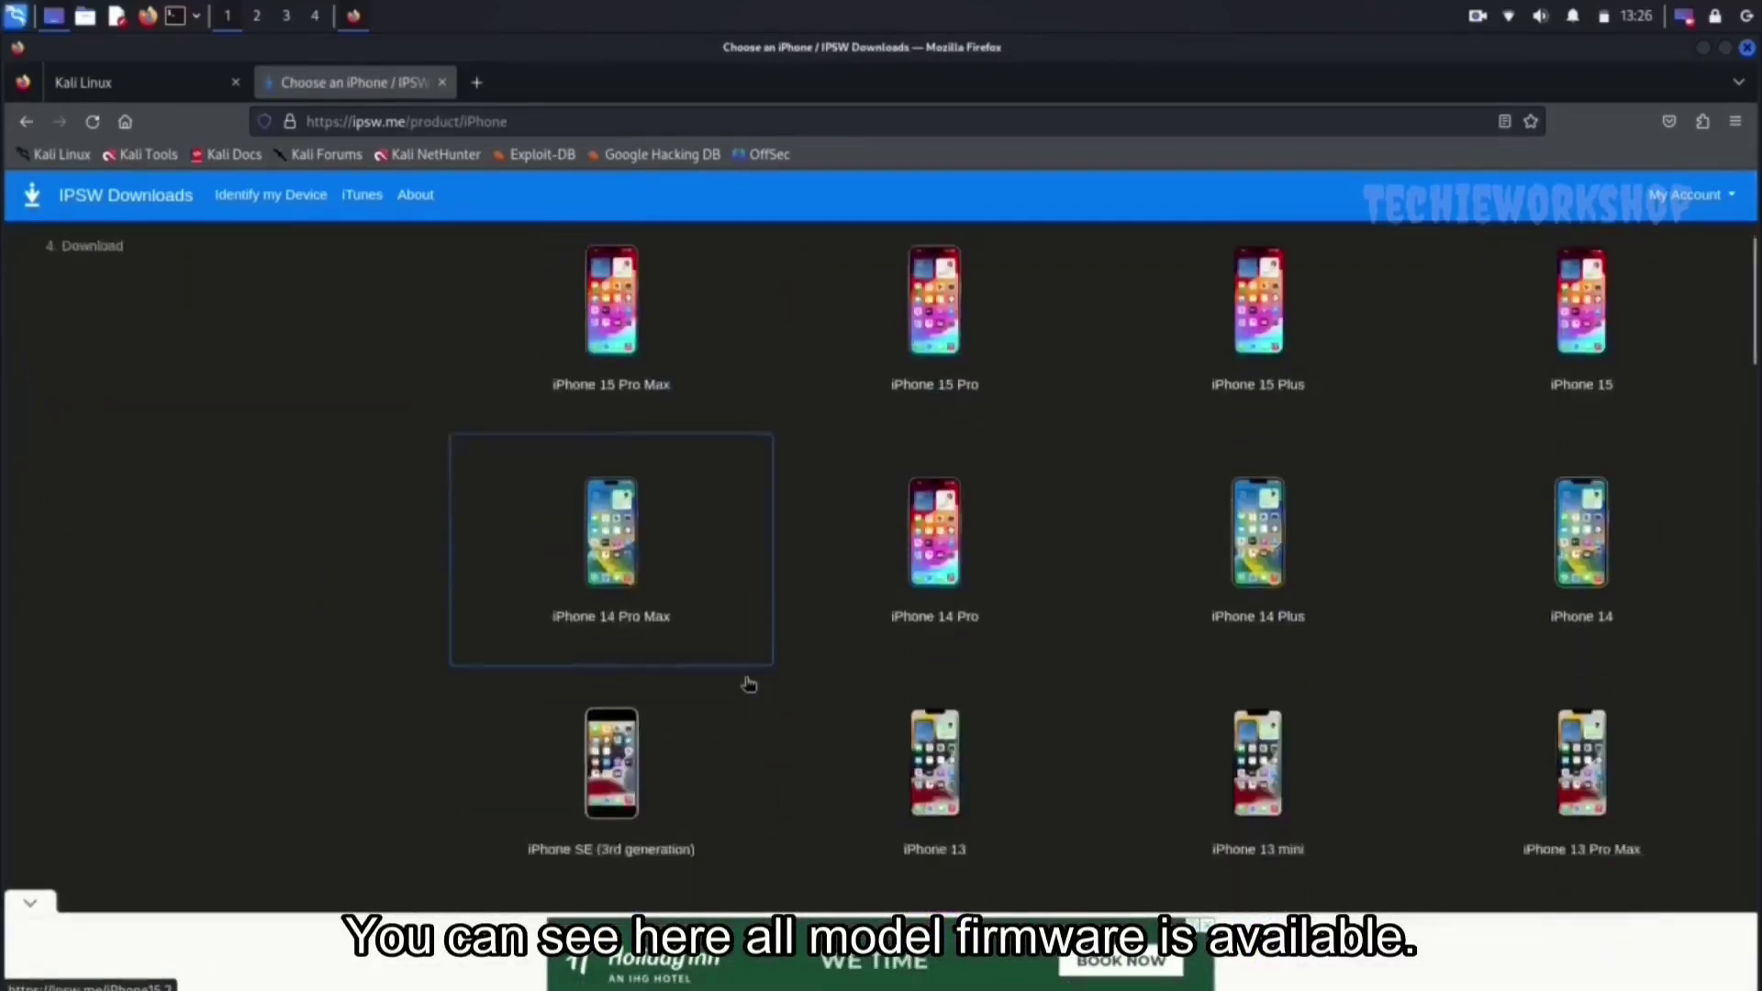
{"action": "scroll", "coordinate": [749, 683], "scroll_direction": "down", "scroll_amount": 5}
{"action": "scroll", "coordinate": [750, 683], "scroll_direction": "down", "scroll_amount": 5}
{"action": "scroll", "coordinate": [750, 684], "scroll_direction": "down", "scroll_amount": 5}
{"action": "scroll", "coordinate": [750, 683], "scroll_direction": "down", "scroll_amount": 5}
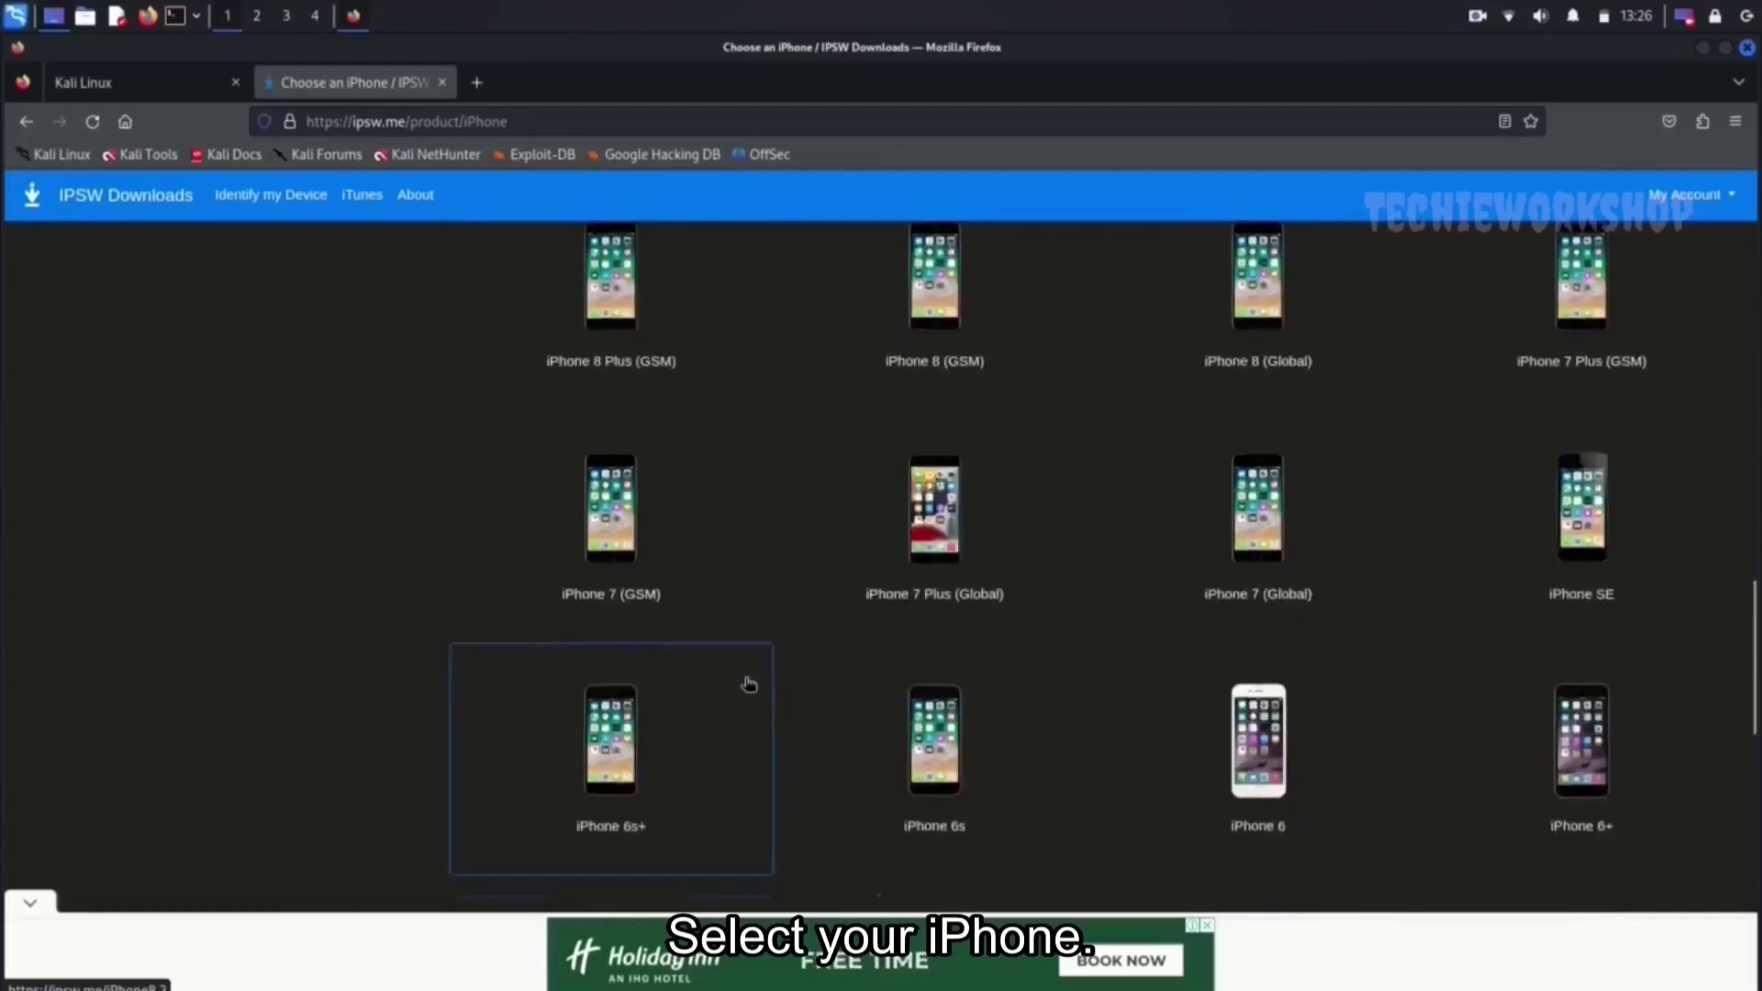
{"action": "scroll", "coordinate": [749, 682], "scroll_direction": "down", "scroll_amount": 5}
{"action": "scroll", "coordinate": [748, 682], "scroll_direction": "down", "scroll_amount": 5}
{"action": "scroll", "coordinate": [749, 682], "scroll_direction": "up", "scroll_amount": 4}
{"action": "scroll", "coordinate": [748, 682], "scroll_direction": "up", "scroll_amount": 4}
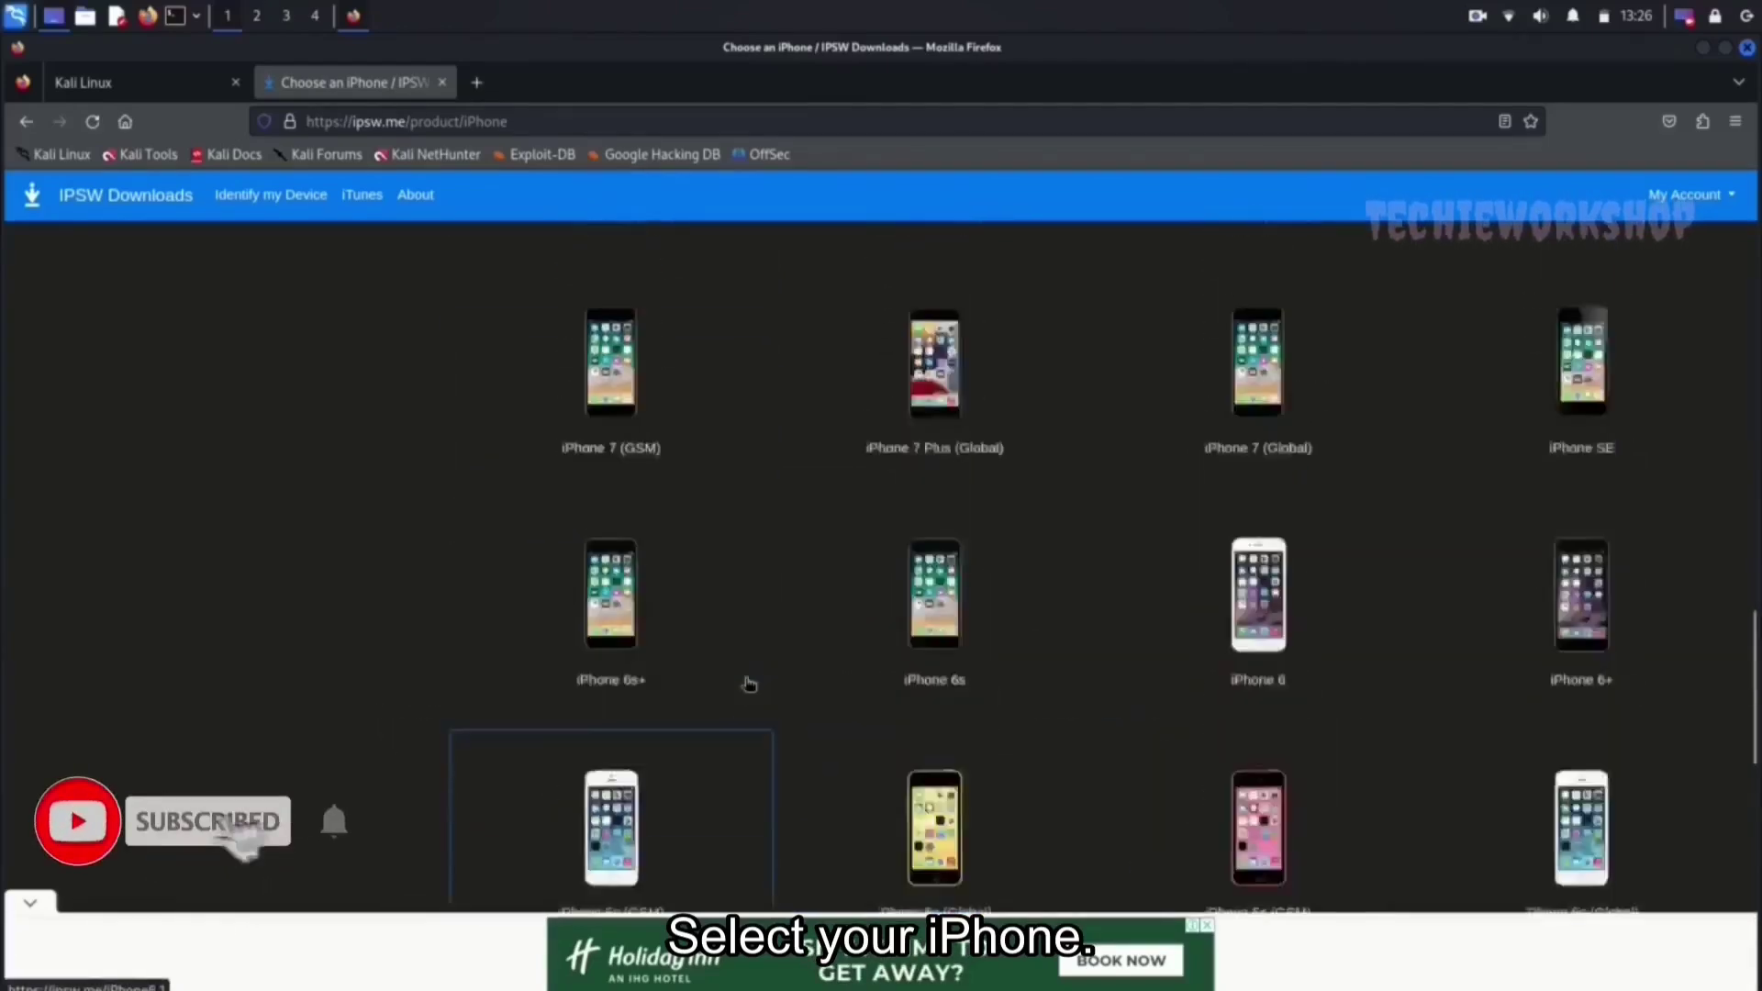
{"action": "scroll", "coordinate": [750, 682], "scroll_direction": "up", "scroll_amount": 5}
{"action": "scroll", "coordinate": [748, 683], "scroll_direction": "up", "scroll_amount": 5}
{"action": "scroll", "coordinate": [749, 683], "scroll_direction": "down", "scroll_amount": 2}
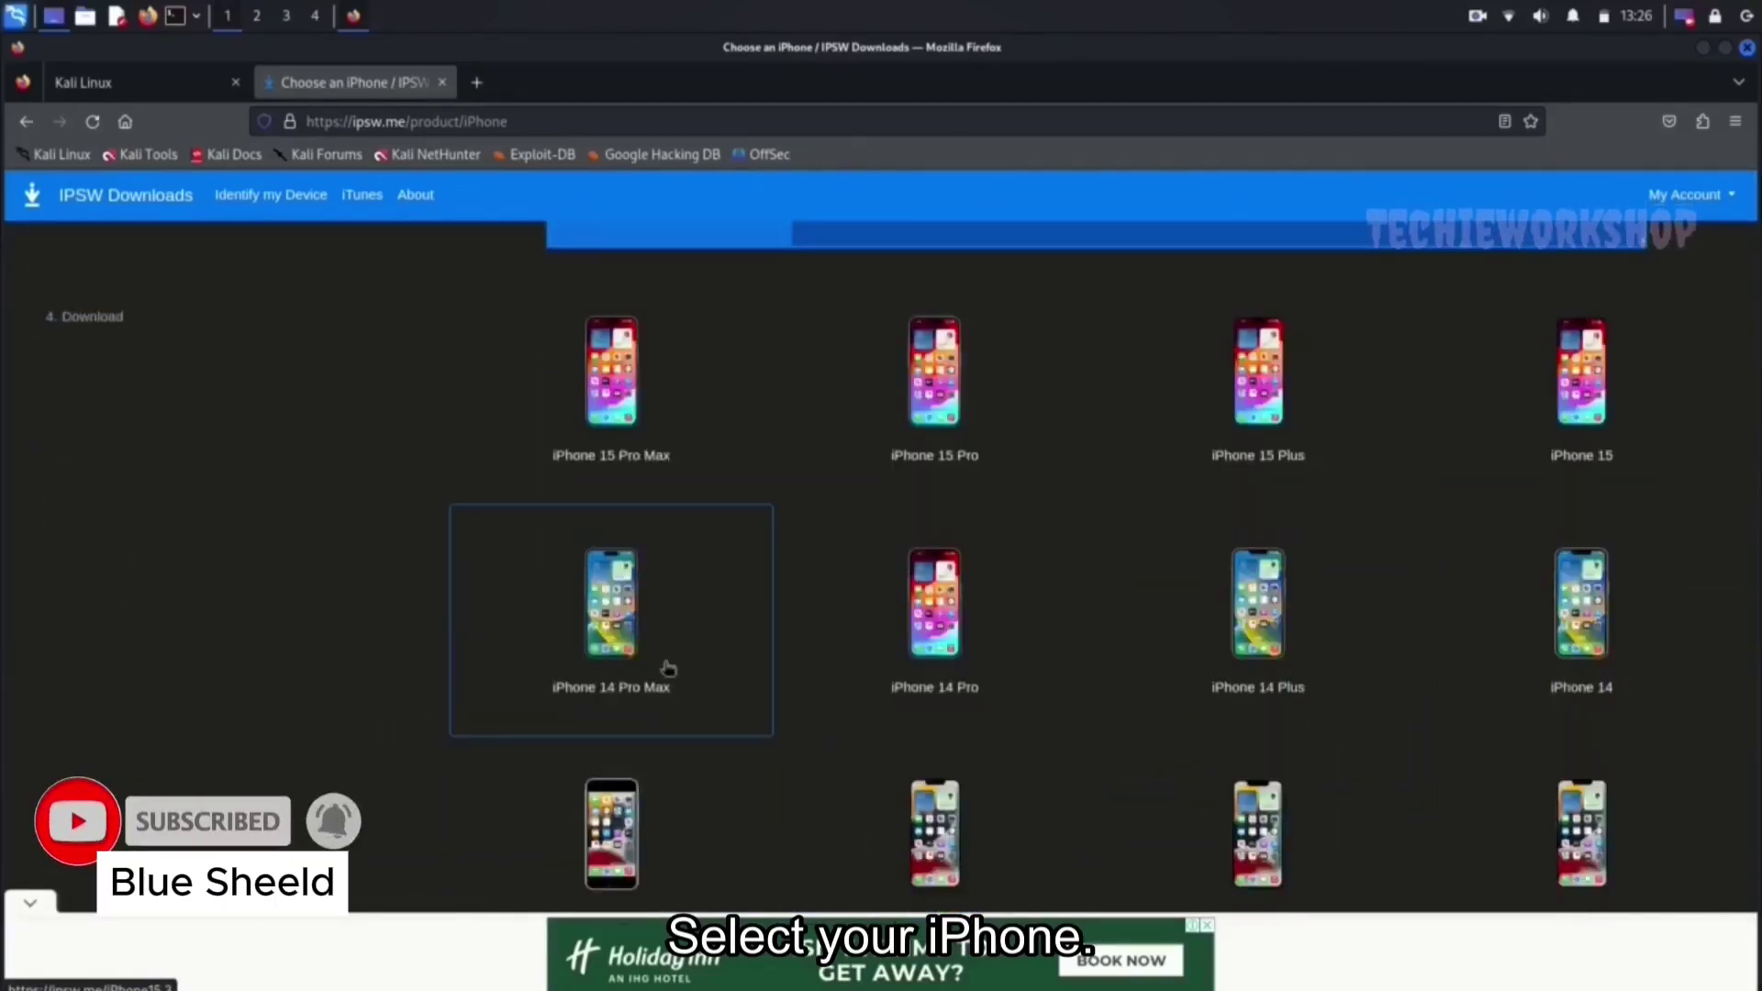
{"action": "scroll", "coordinate": [667, 668], "scroll_direction": "down", "scroll_amount": 1}
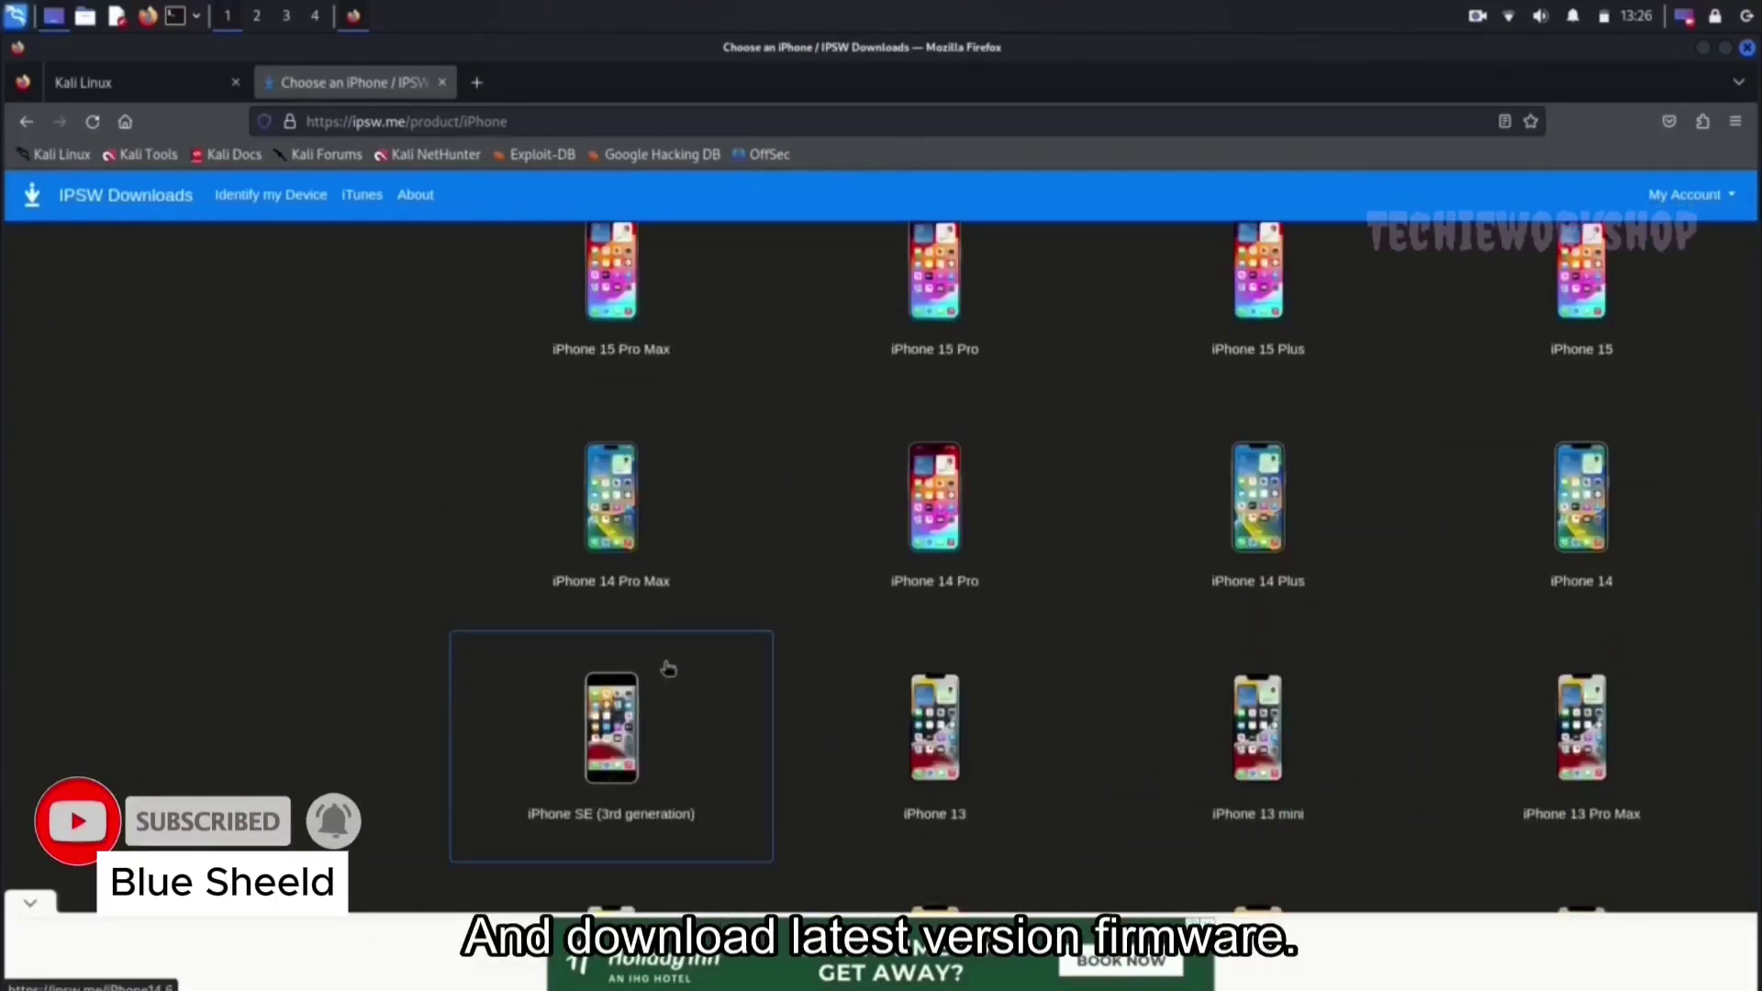
{"action": "left_click", "coordinate": [973, 748]}
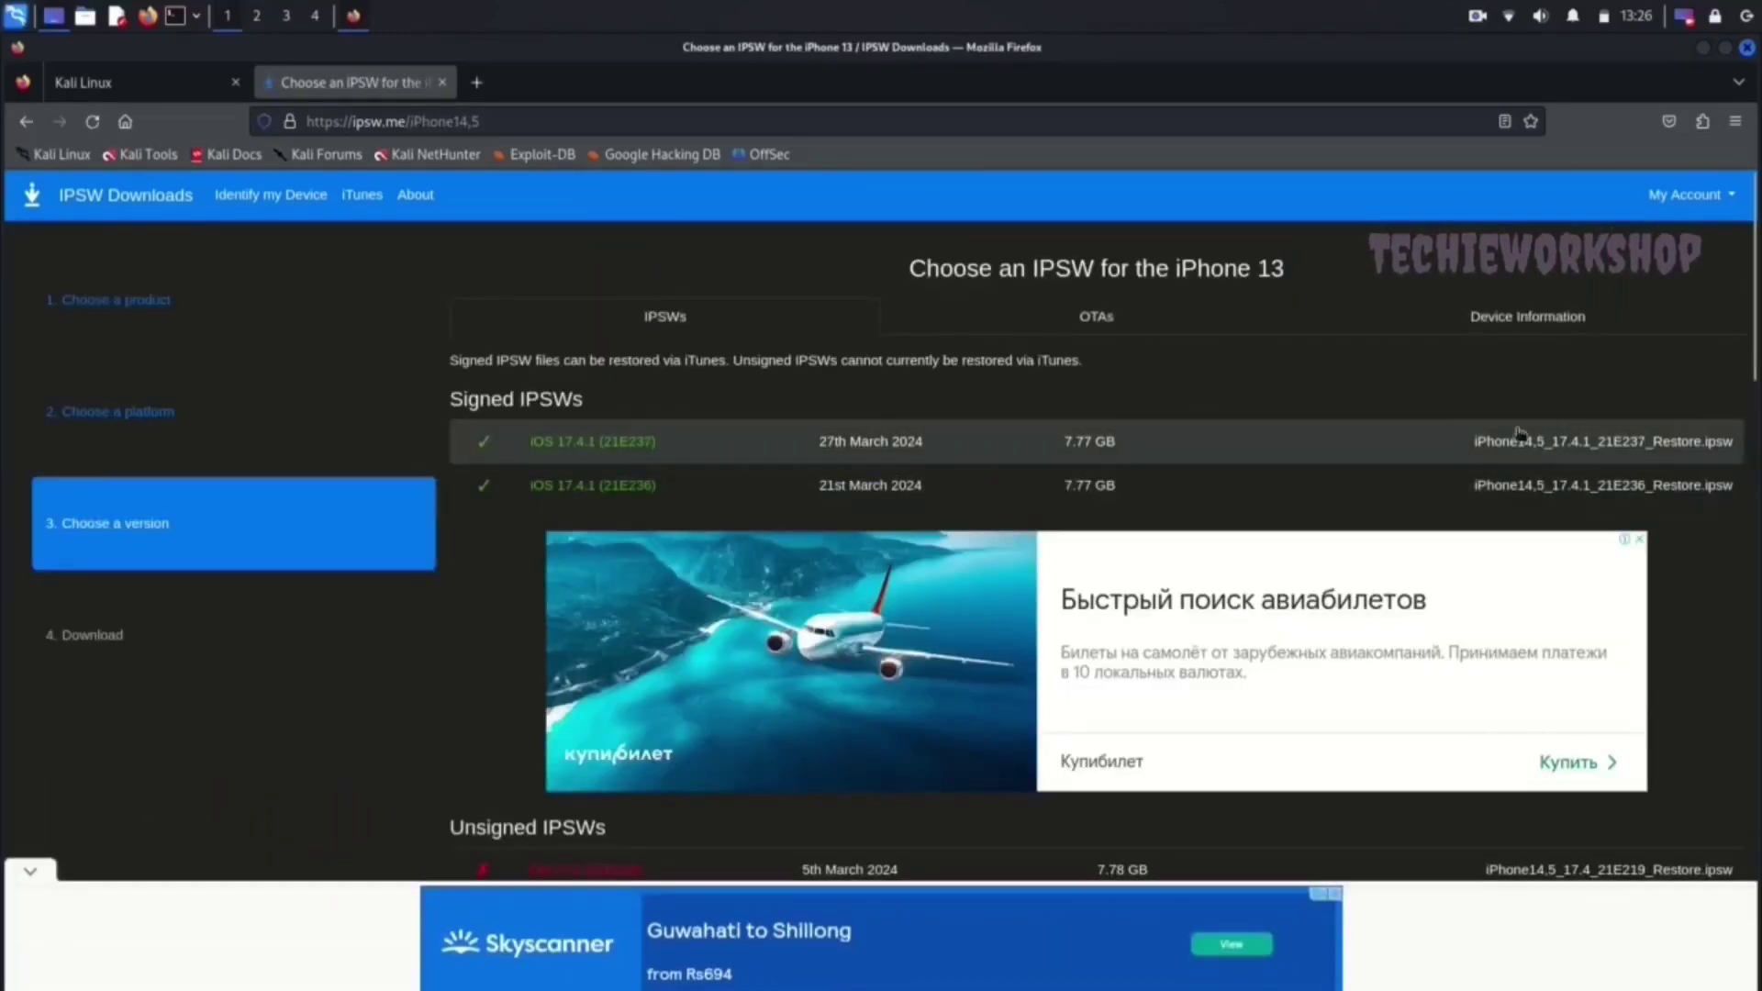
Download the 7.77 GB iOS 17.4.1 (21E237) restore file.
{"action": "left_click", "coordinate": [568, 450]}
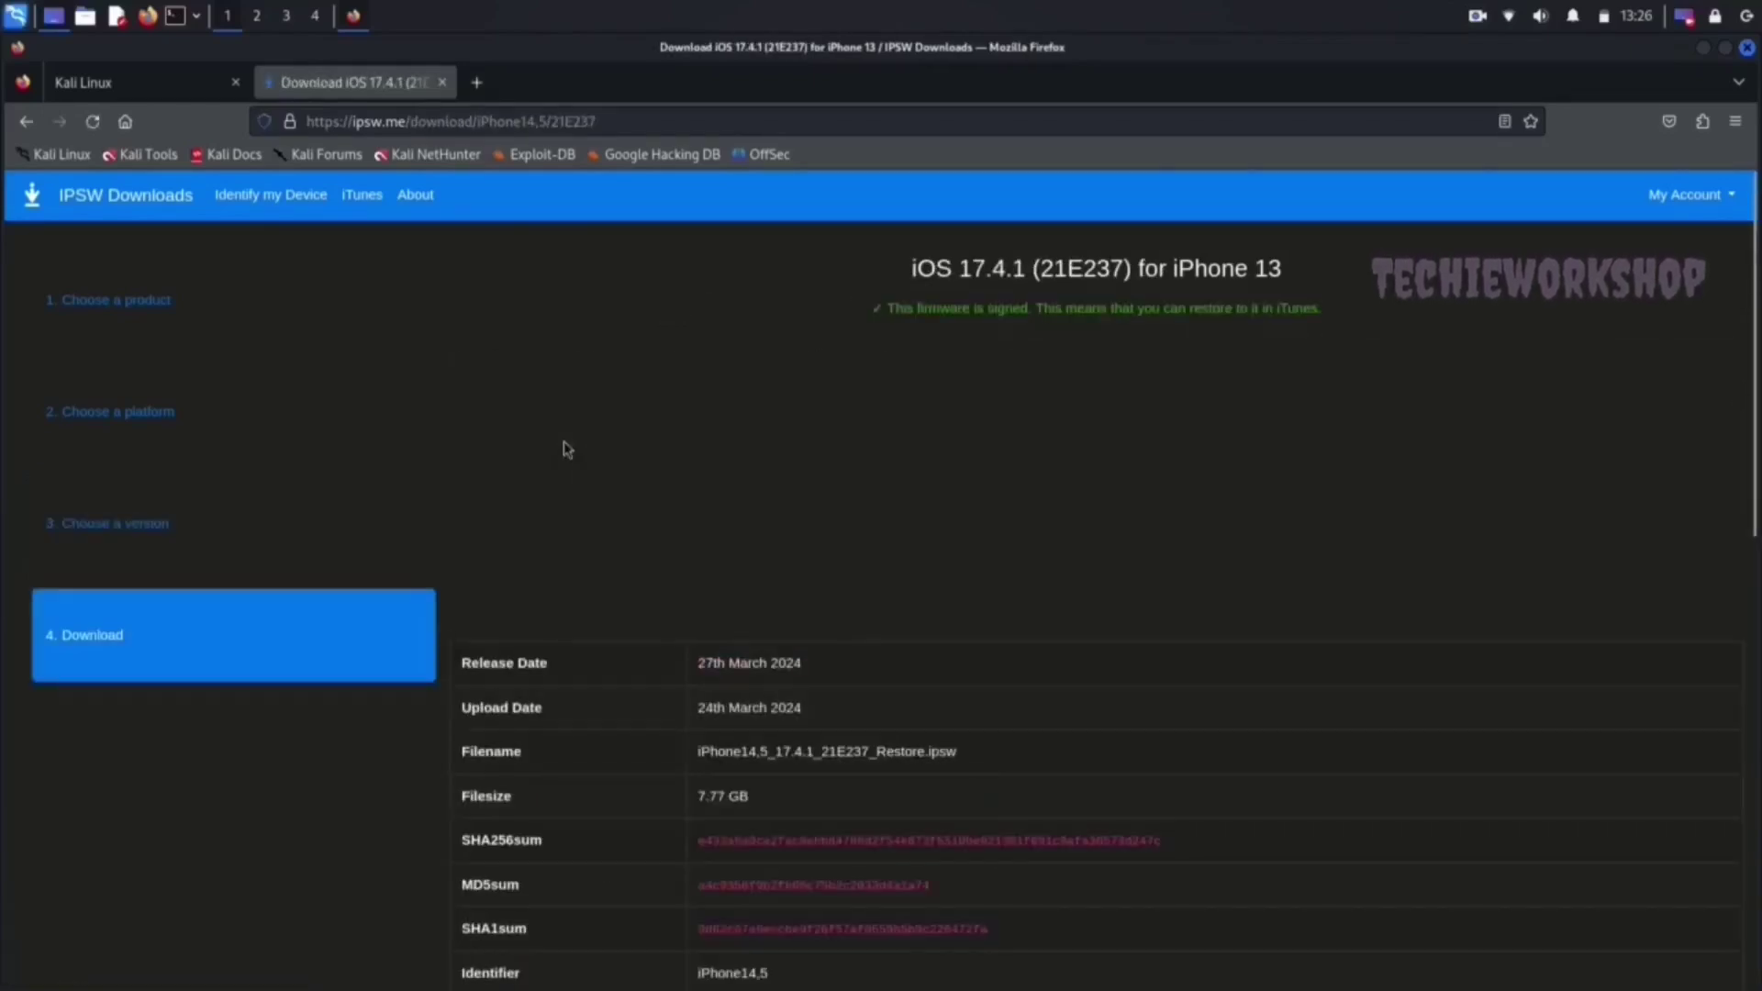
{"action": "scroll", "coordinate": [1101, 541], "scroll_direction": "down", "scroll_amount": 4}
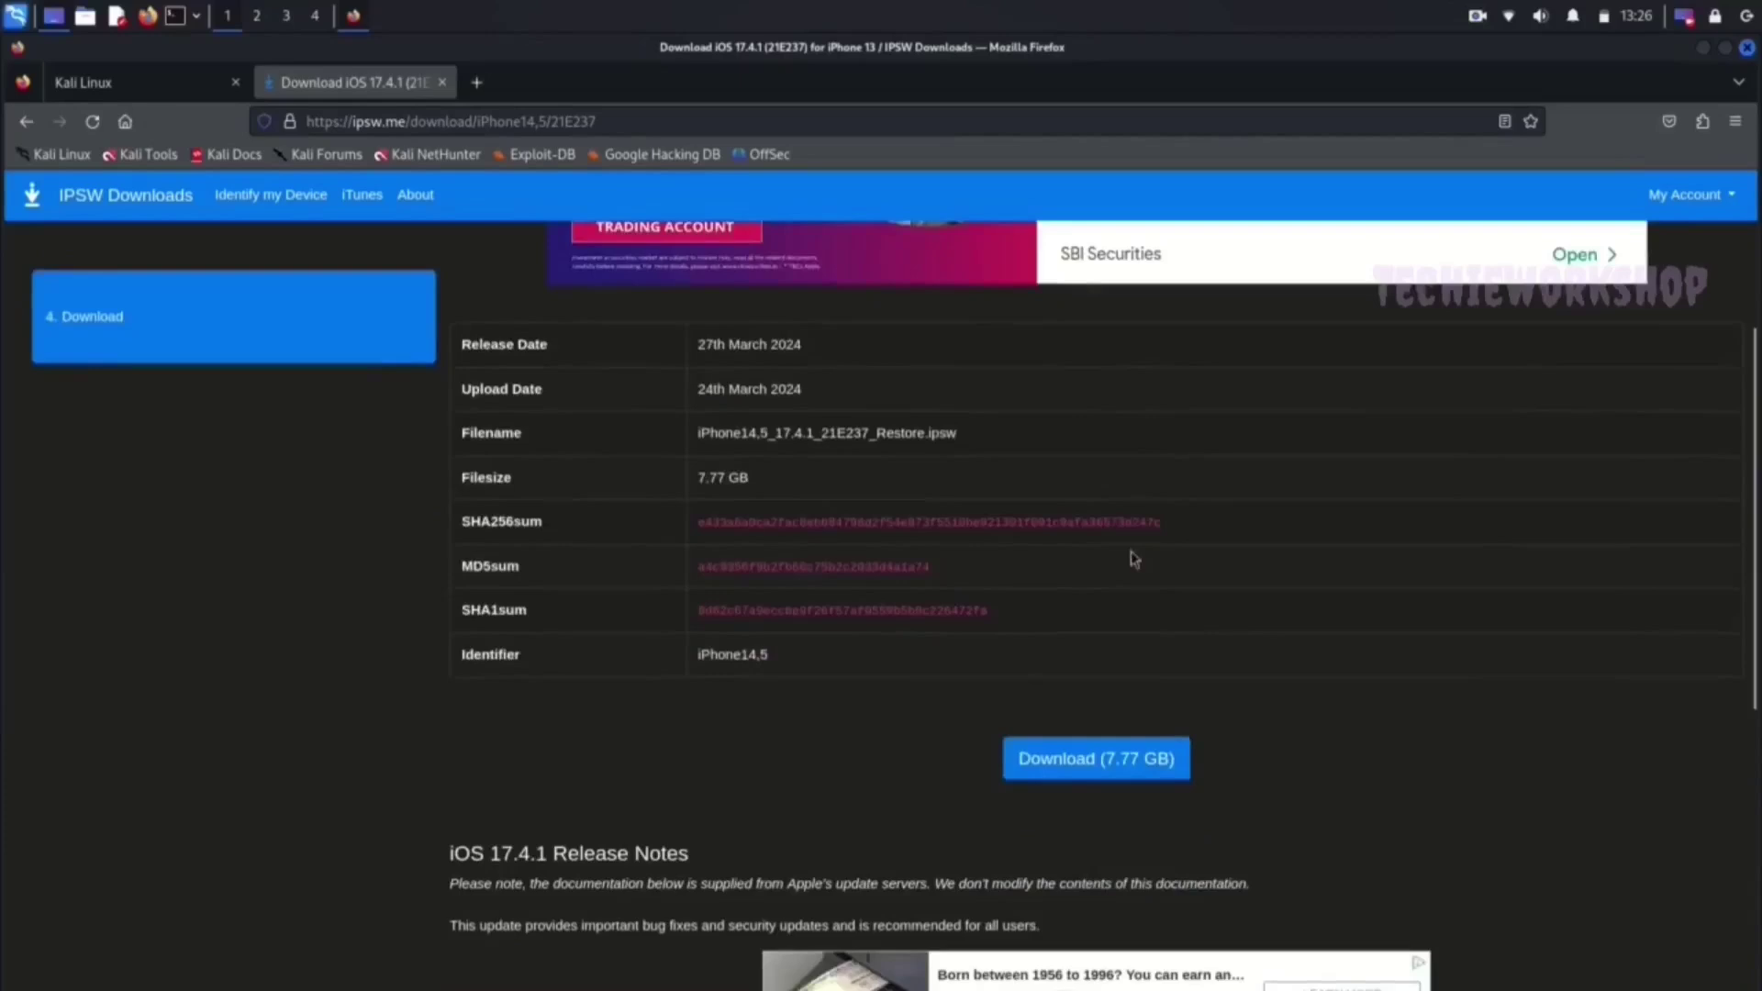
{"action": "scroll", "coordinate": [987, 589], "scroll_direction": "down", "scroll_amount": 3}
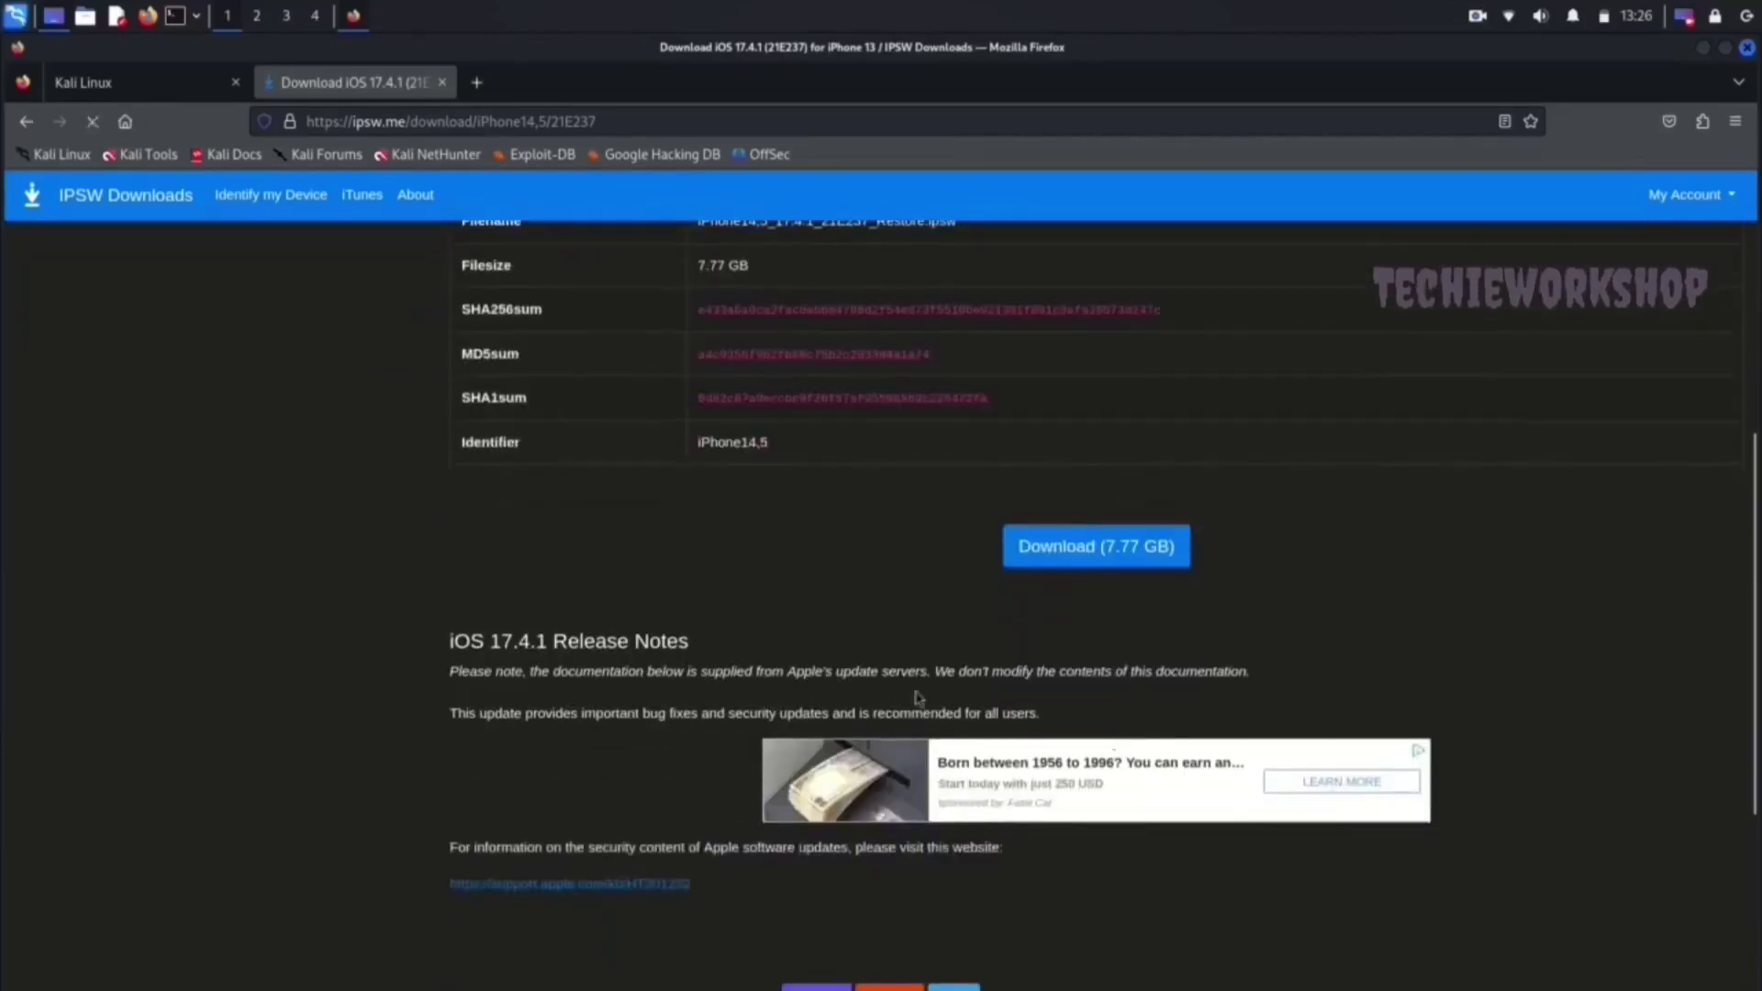
{"action": "left_click", "coordinate": [1108, 561]}
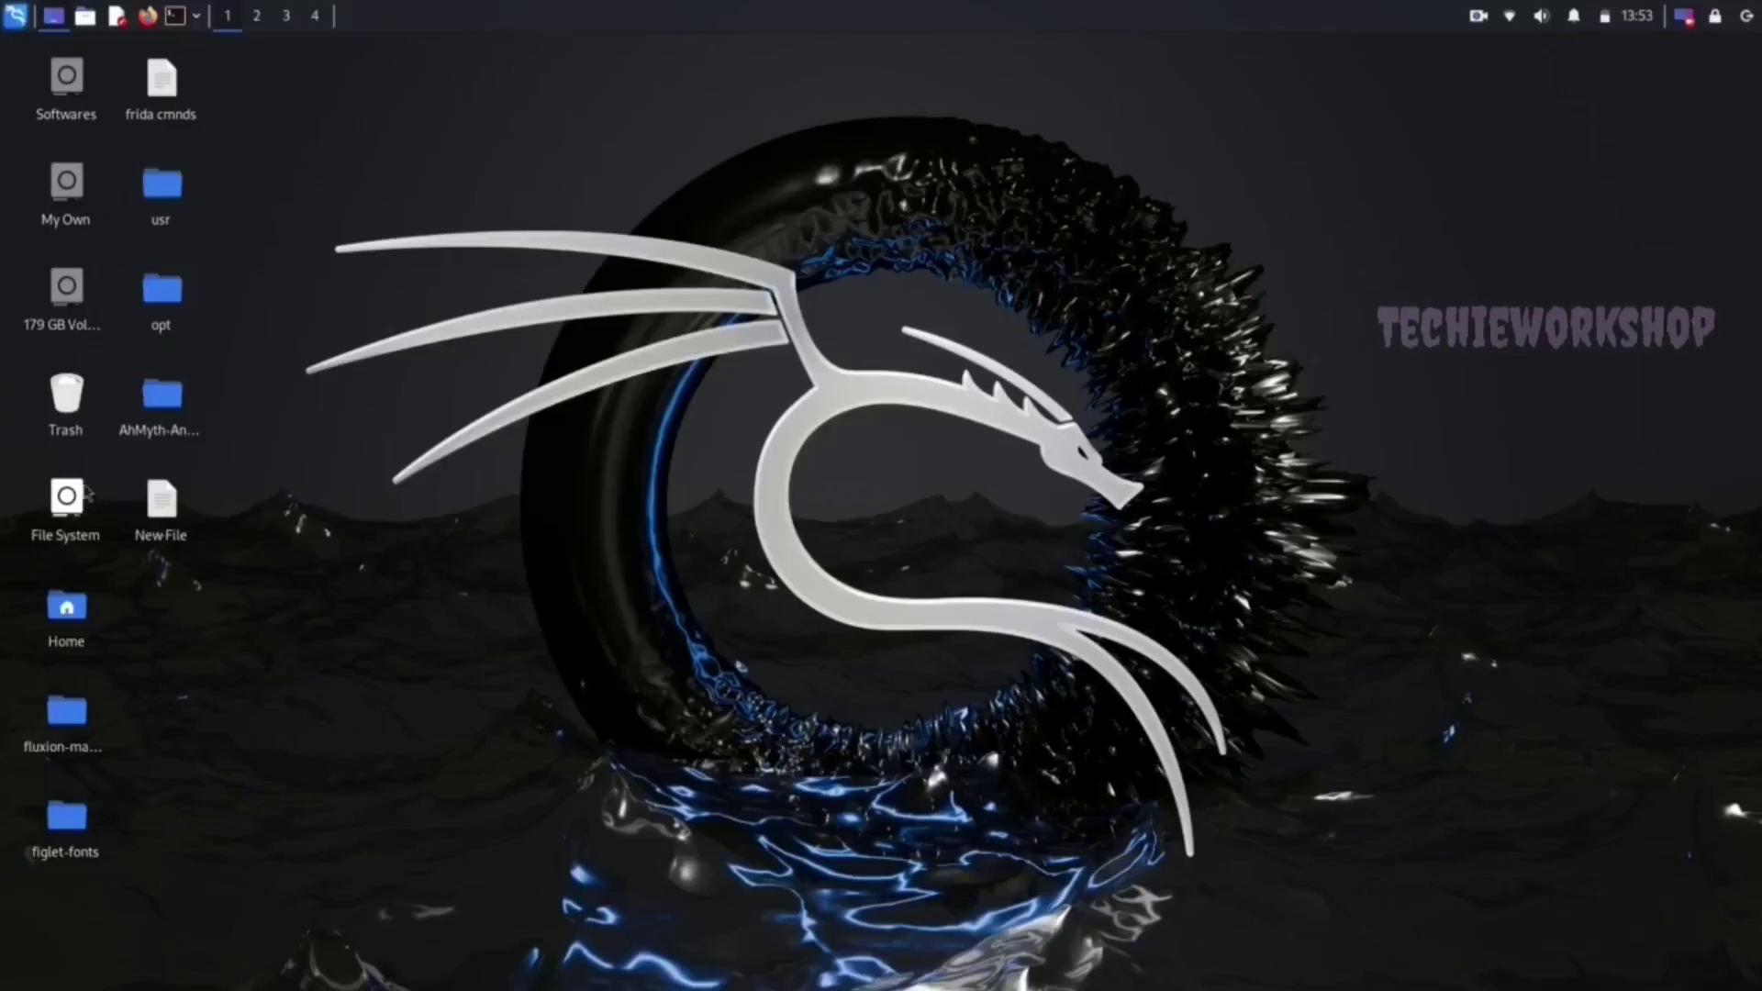
Cut the iPhone 13 .ipsw firmware file from the Downloads folder.
{"action": "double_click", "coordinate": [66, 610]}
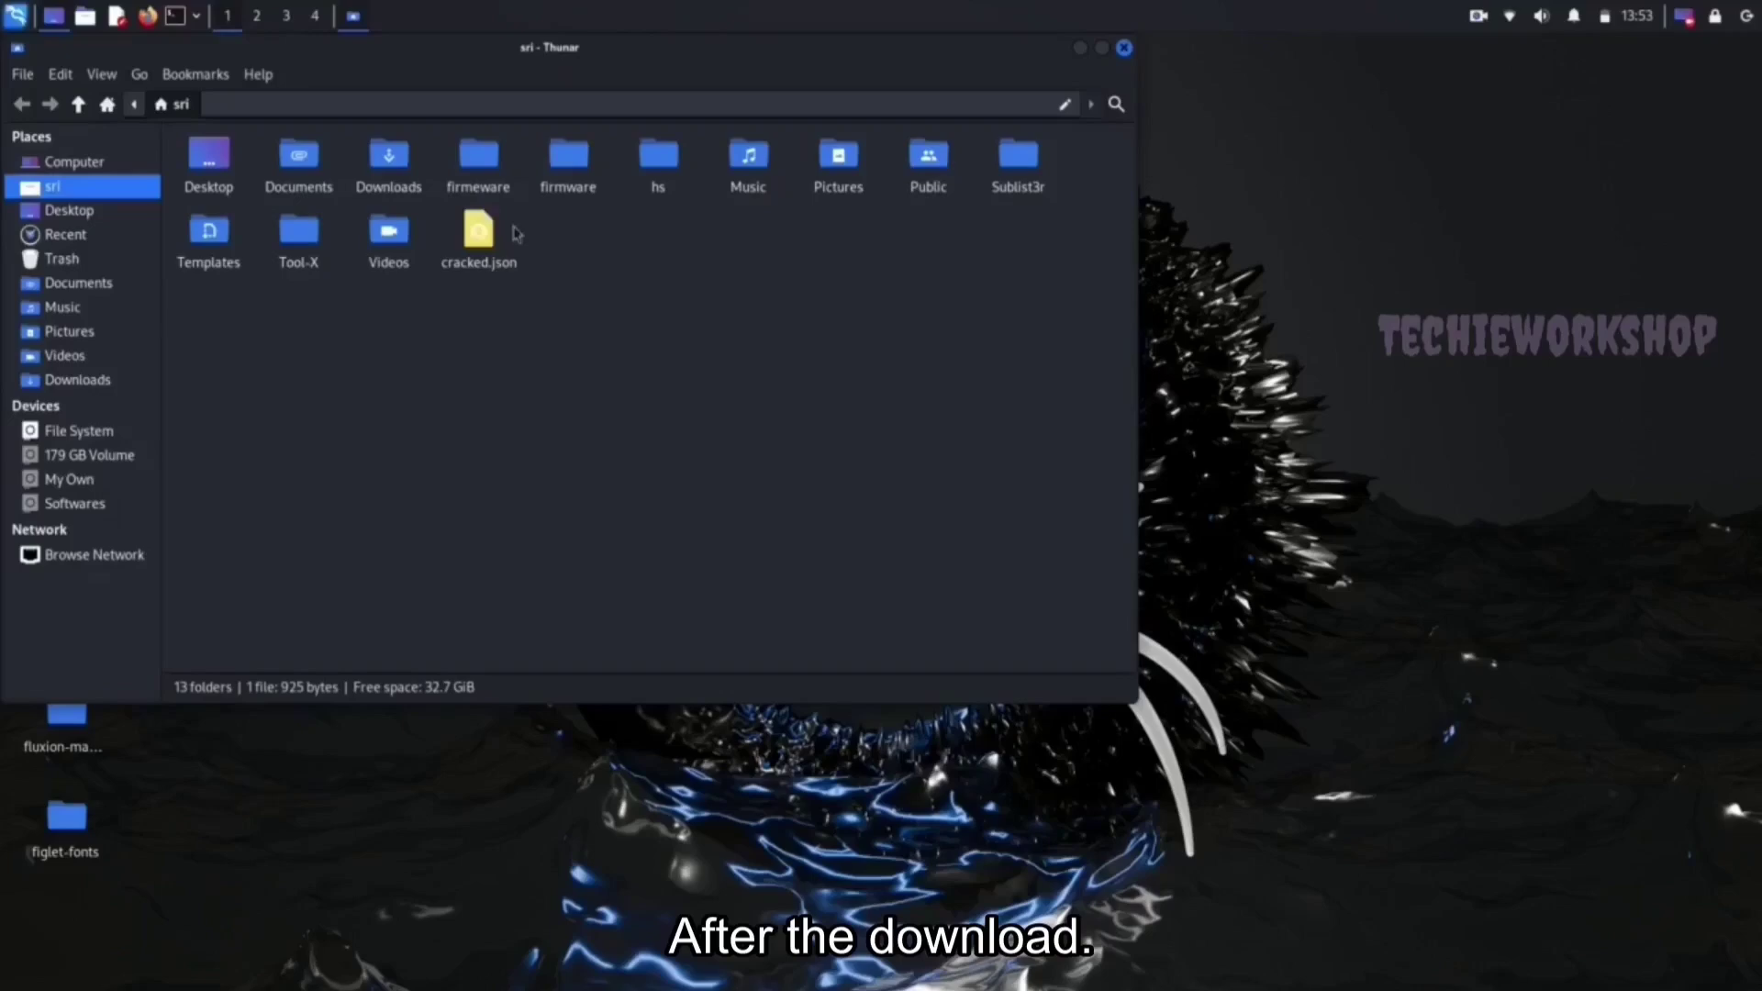
{"action": "double_click", "coordinate": [388, 164]}
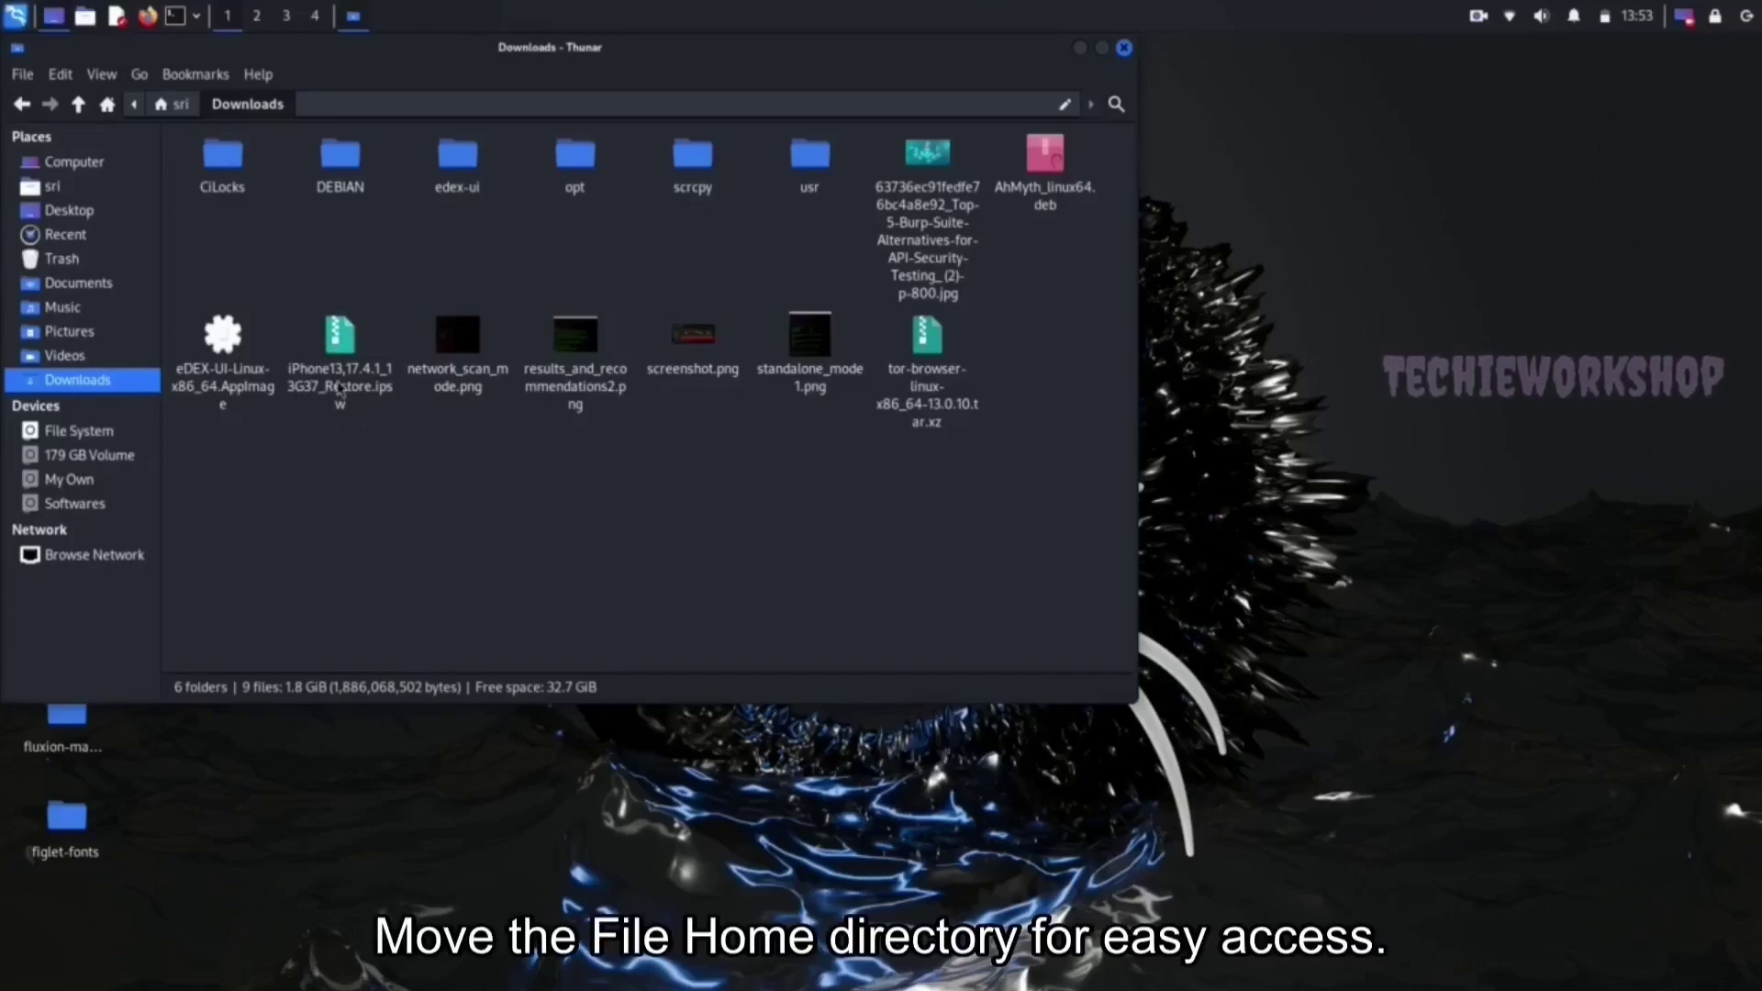
{"action": "left_click", "coordinate": [338, 390]}
{"action": "right_click", "coordinate": [339, 389]}
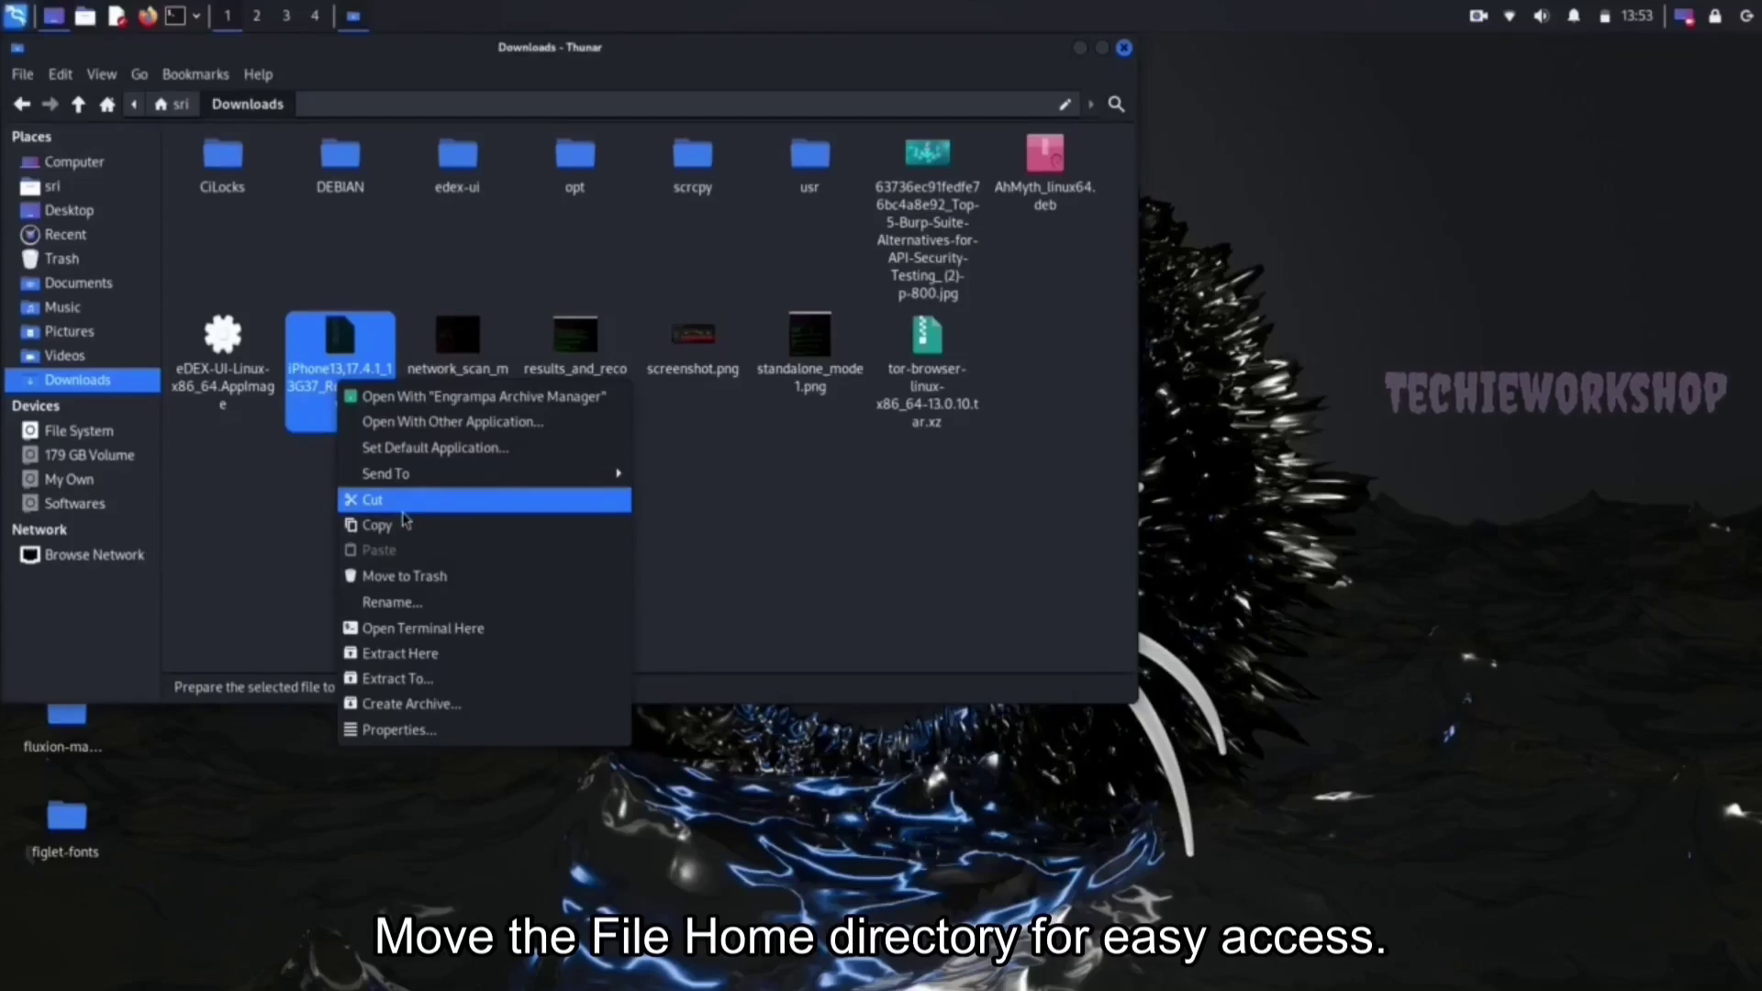
{"action": "left_click", "coordinate": [403, 504]}
Paste the firmware file into the sri home folder.
{"action": "left_click", "coordinate": [22, 103]}
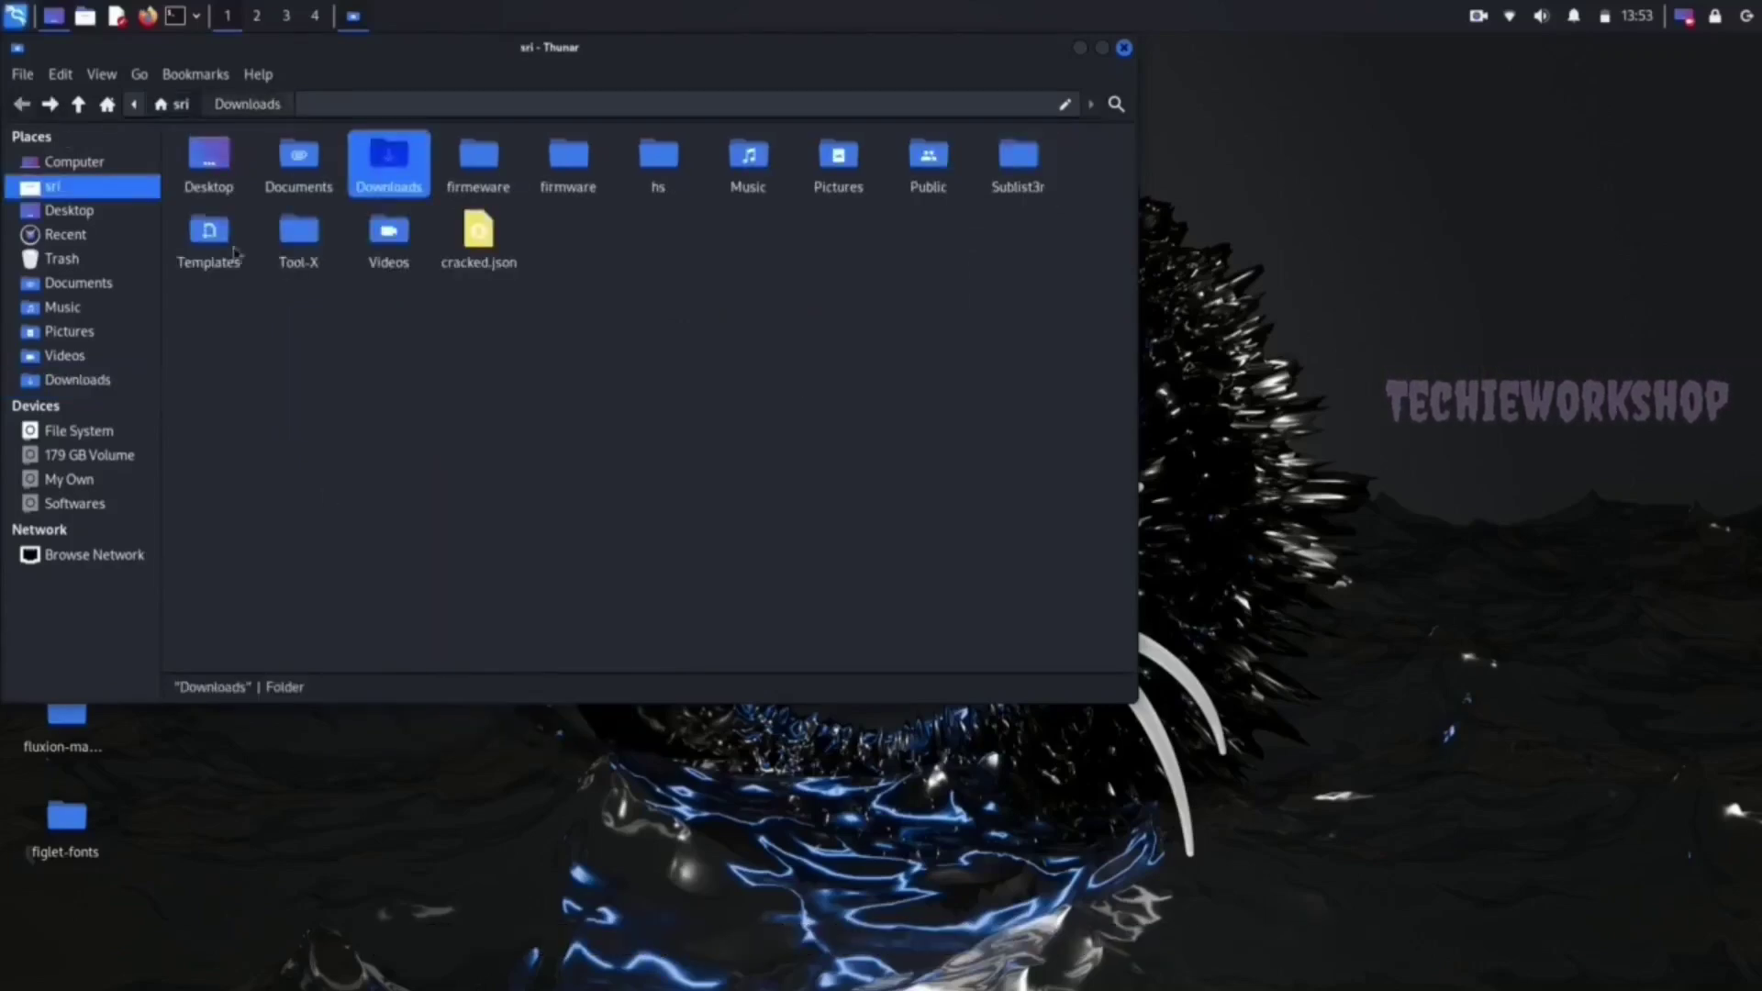
{"action": "right_click", "coordinate": [548, 403]}
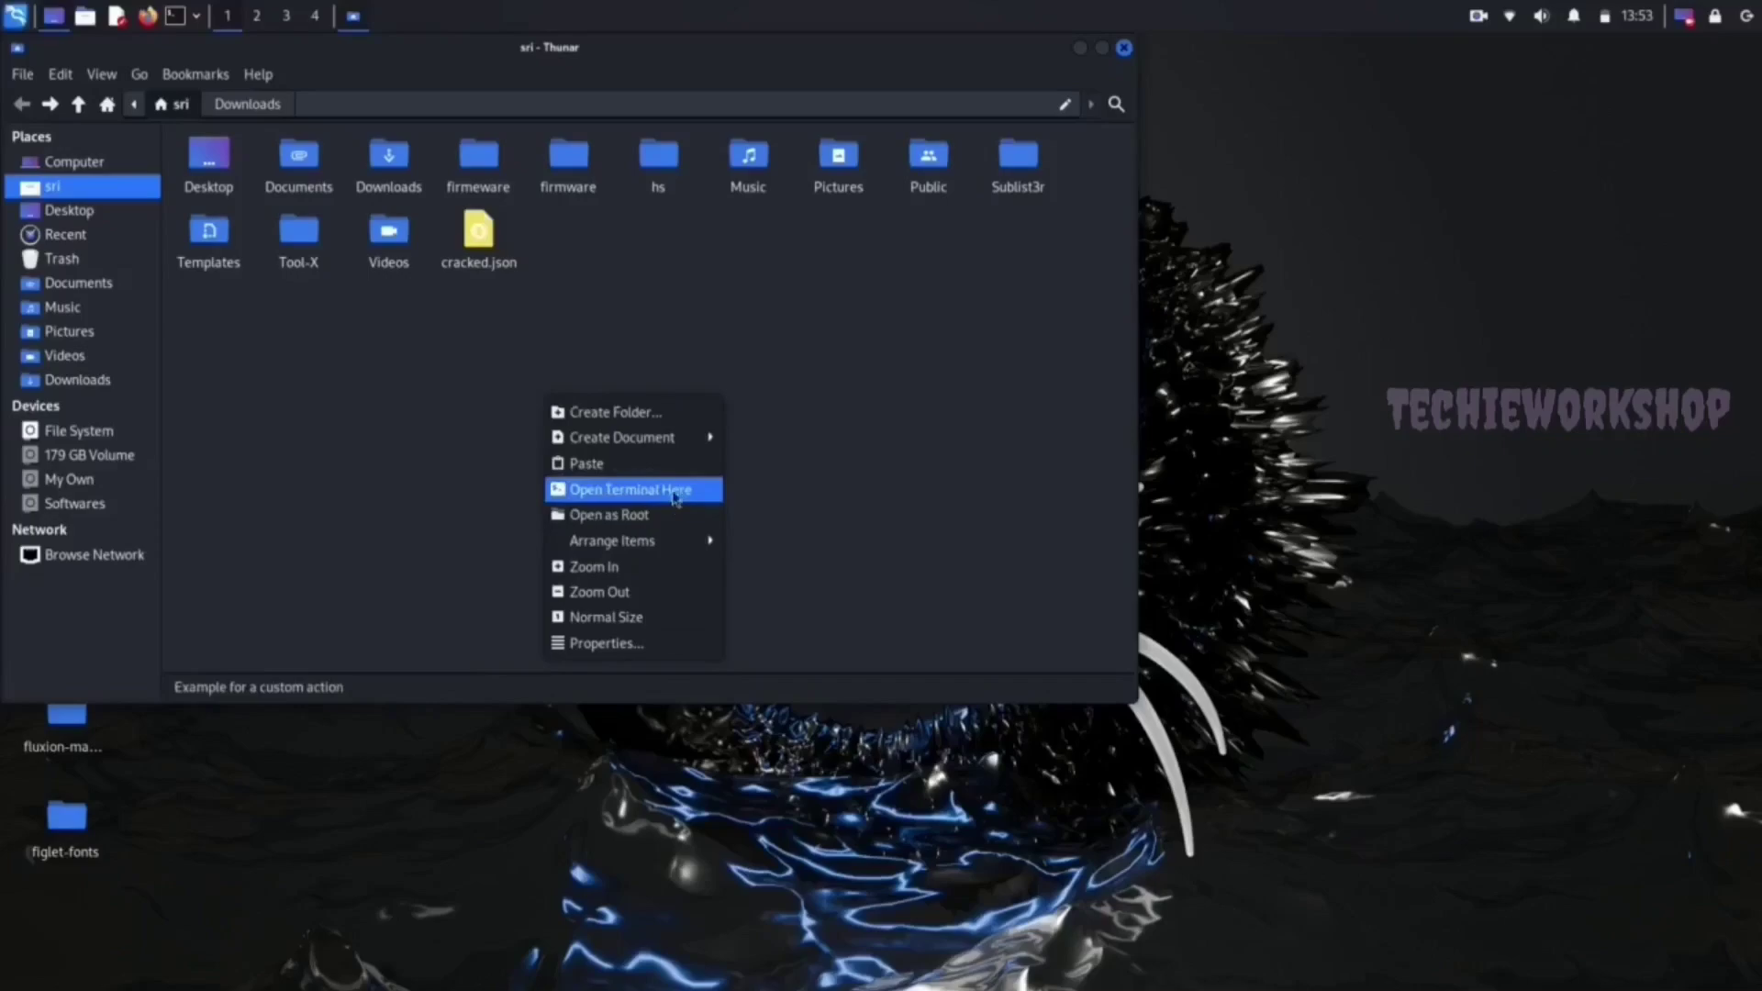
{"action": "left_click", "coordinate": [586, 463]}
{"action": "left_click", "coordinate": [996, 515]}
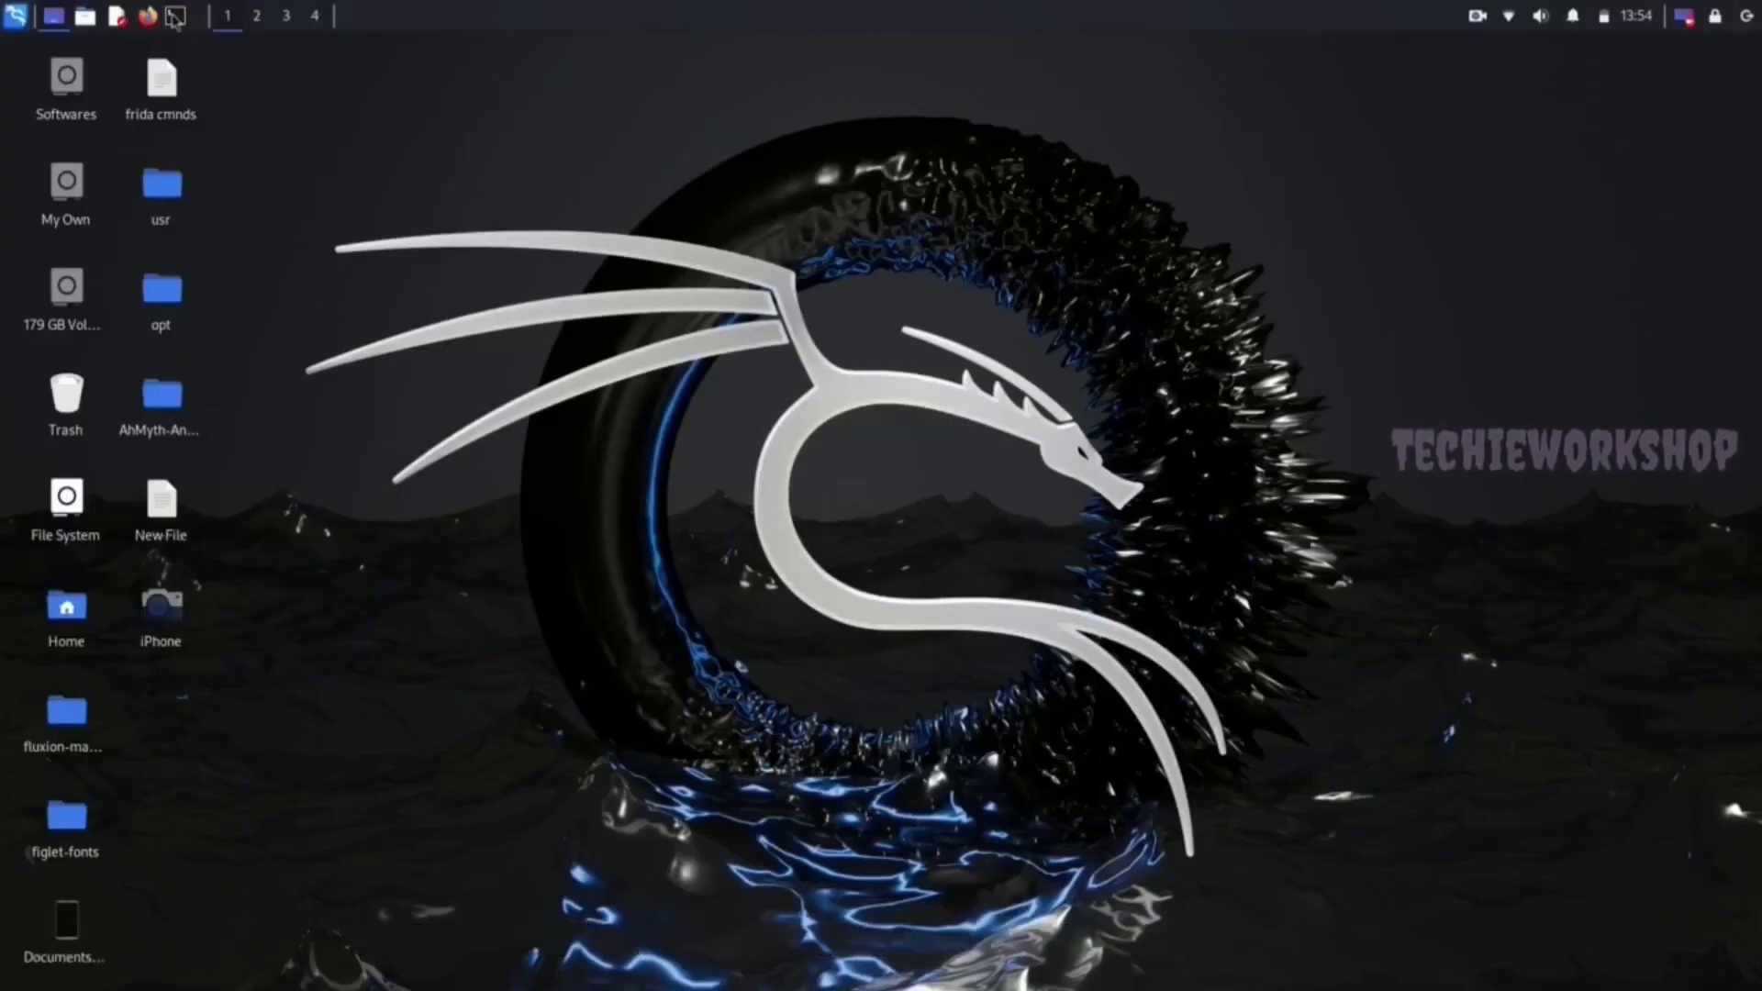
Run lsusb in a new terminal to confirm the iPhone shows up.
{"action": "left_click", "coordinate": [176, 17]}
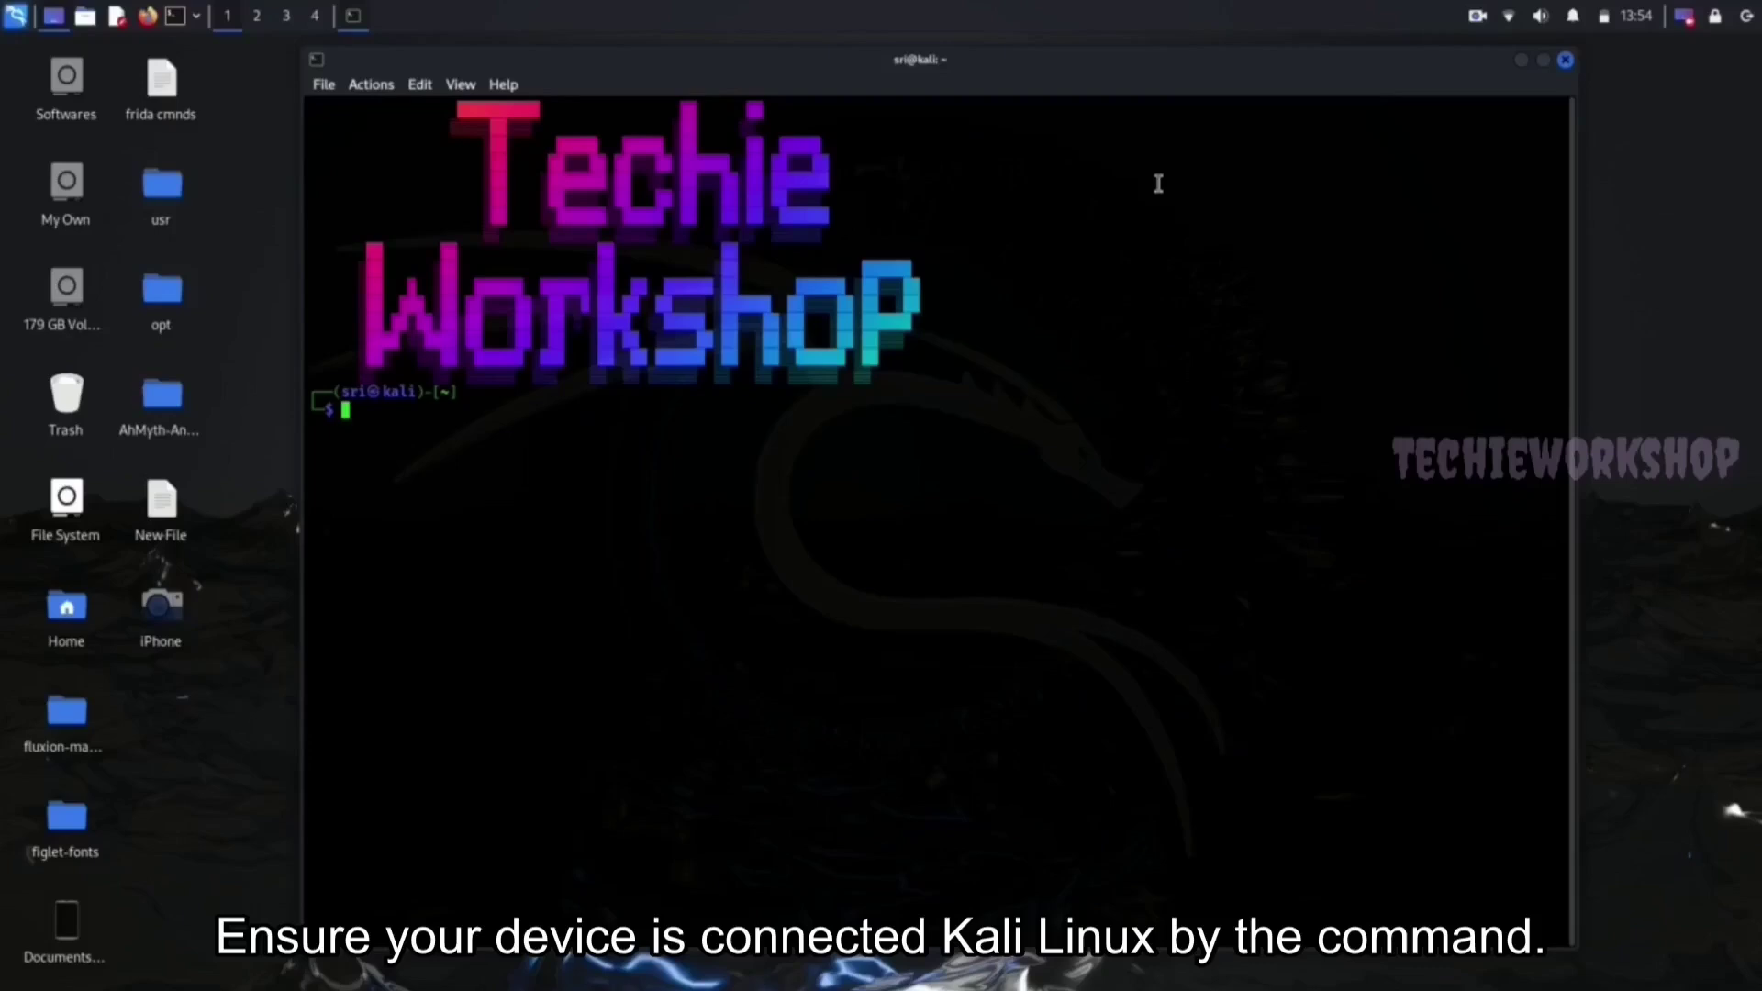
{"action": "left_click_drag", "start_coordinate": [1103, 58], "coordinate": [1102, 69]}
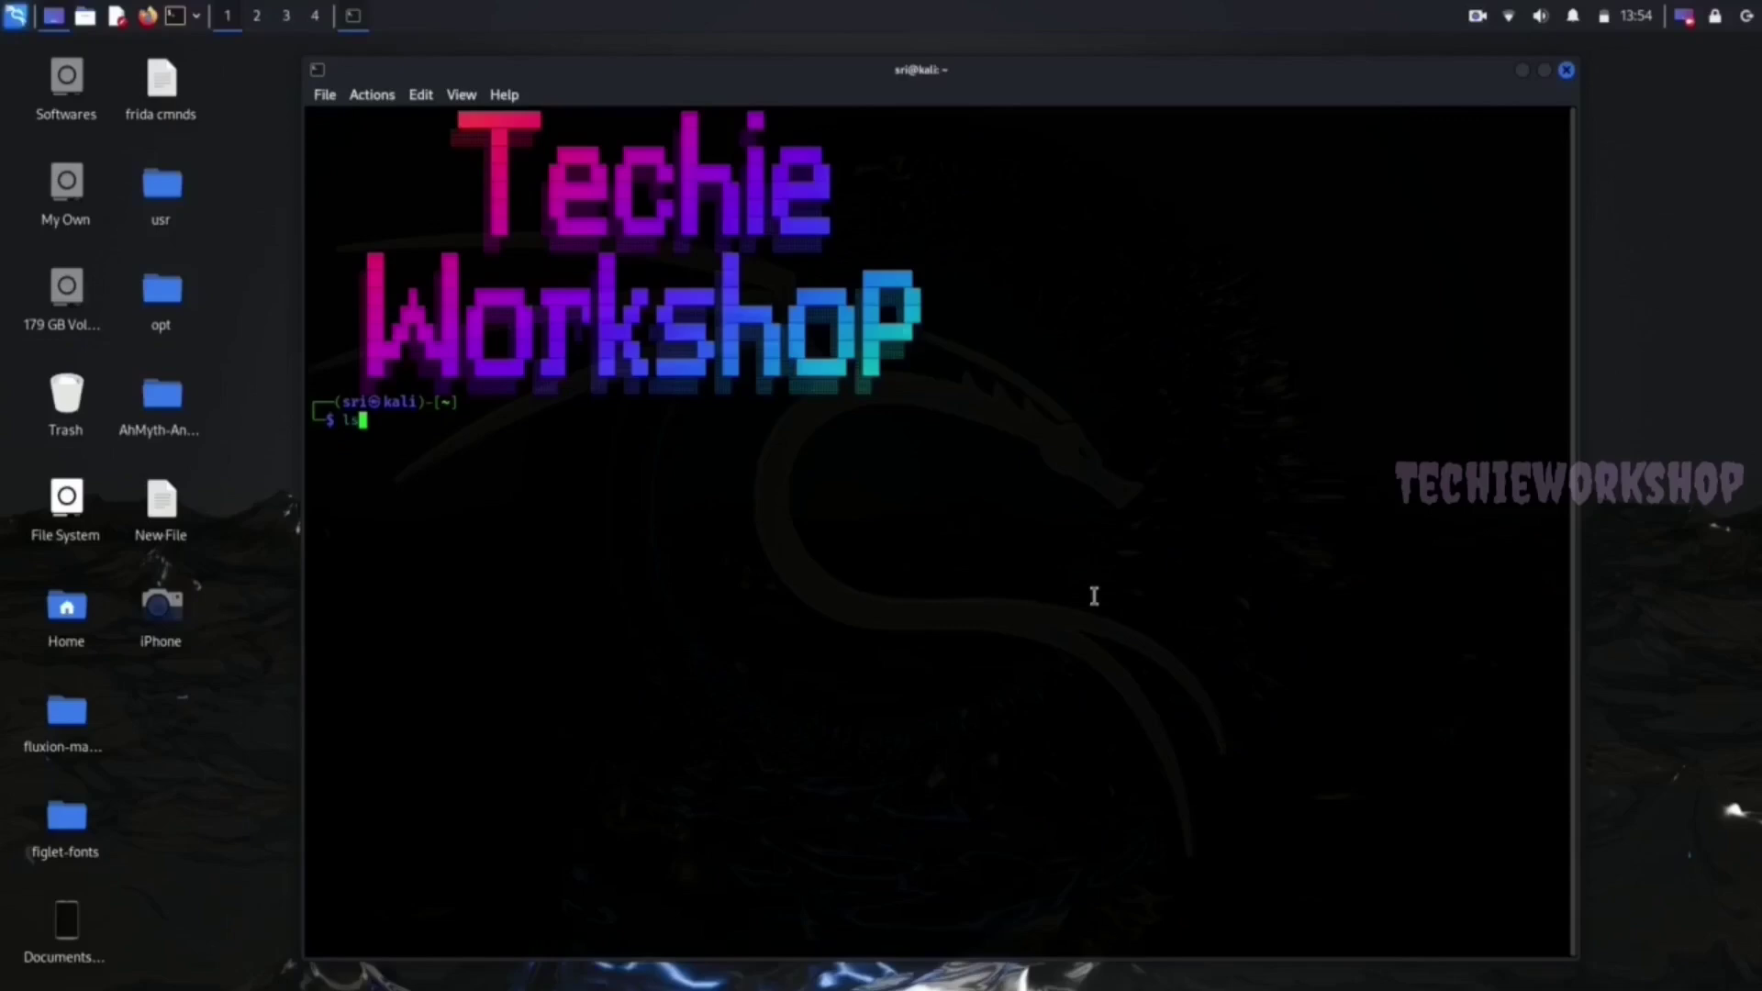
{"action": "type", "text": "lsusb"}
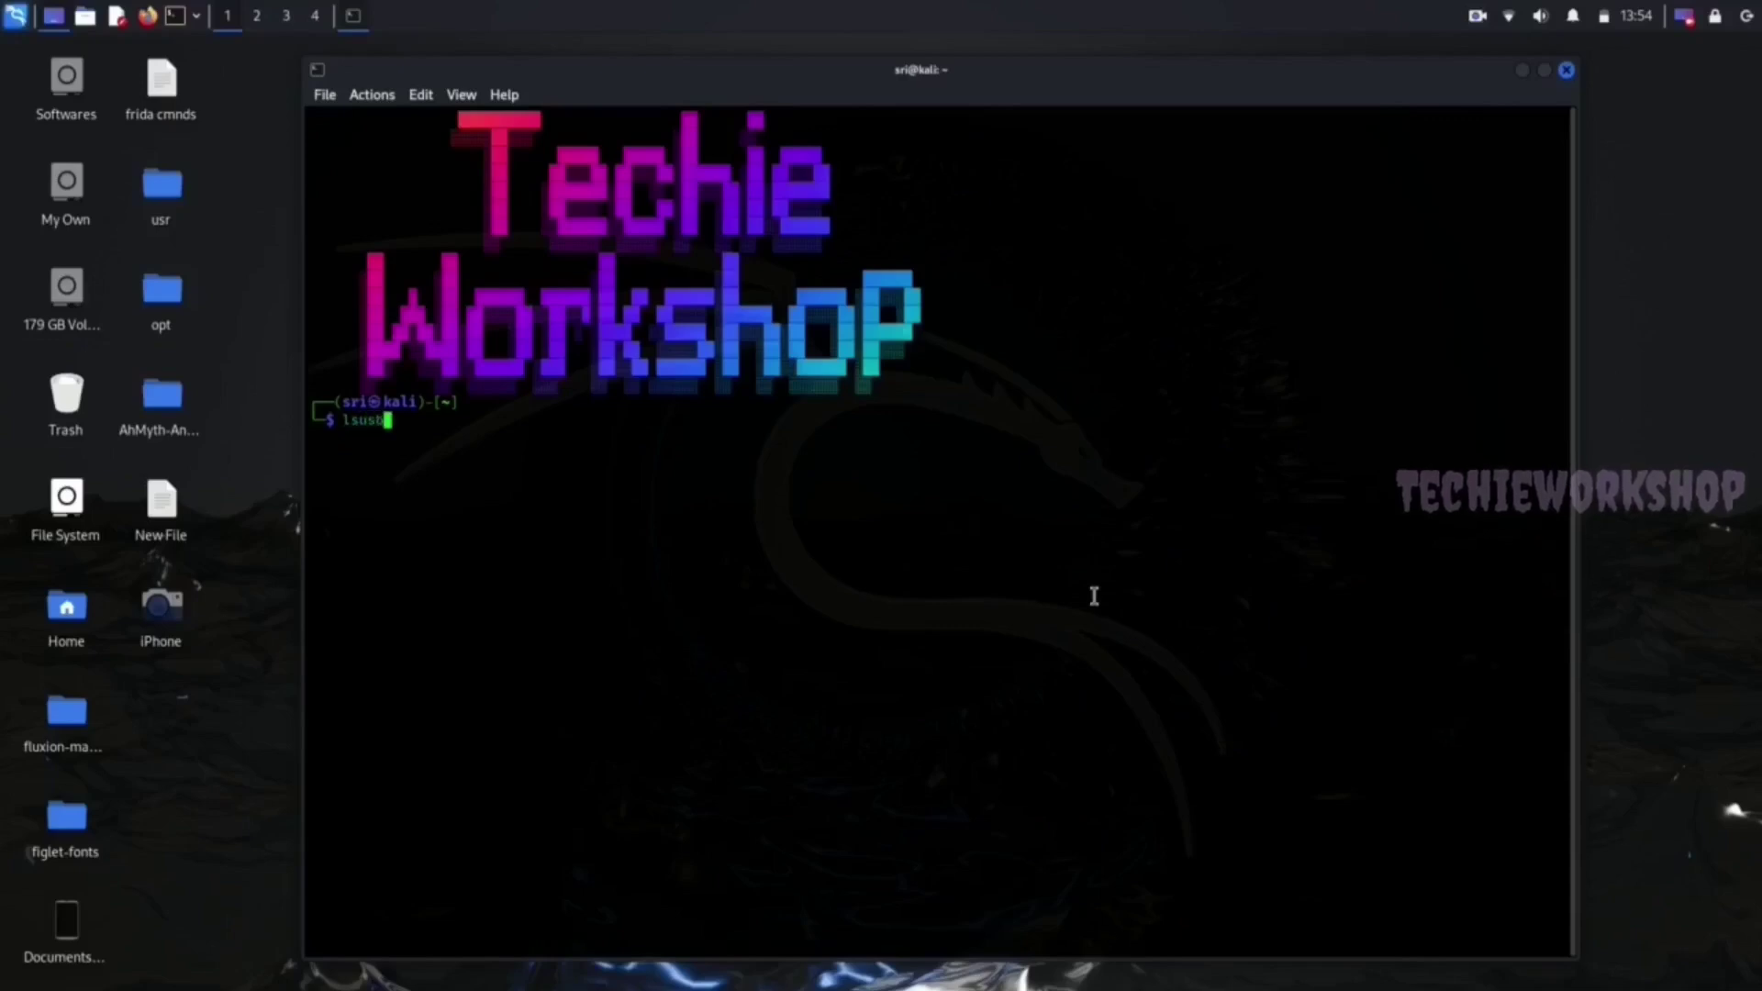
{"action": "key", "text": "Return"}
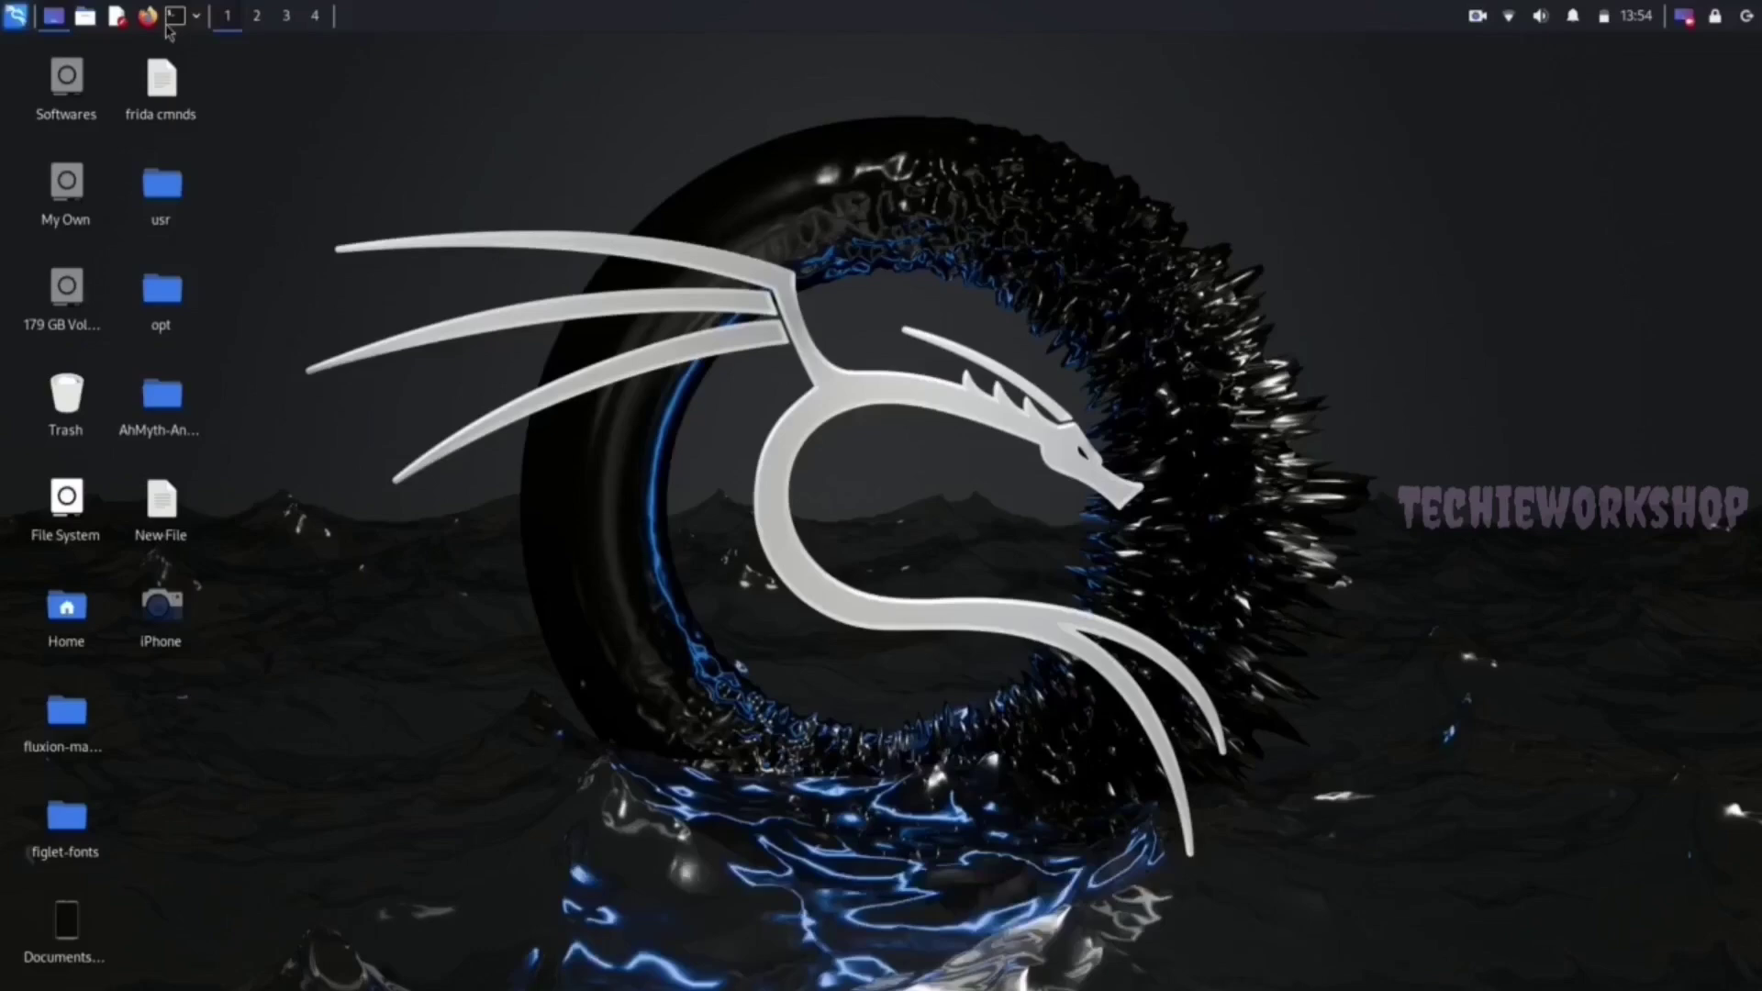
Run 'sudo apt-get install libimobiledevice-utils' and enter the sudo password.
{"action": "left_click", "coordinate": [169, 19]}
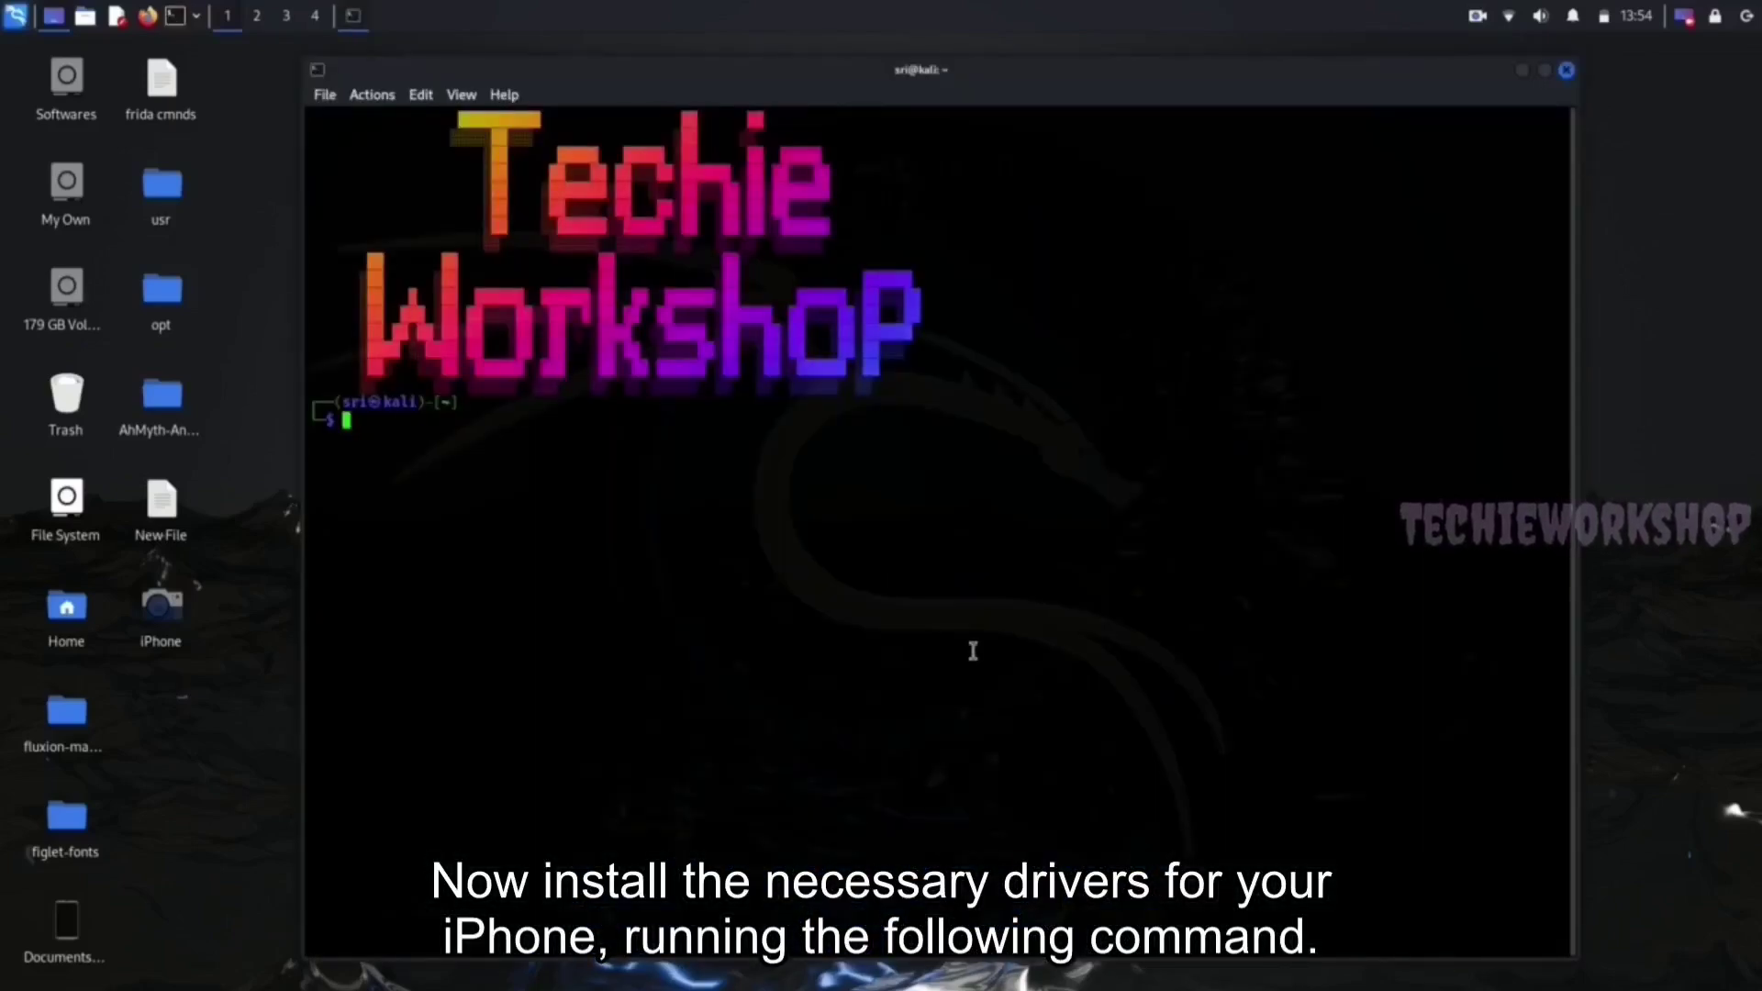
{"action": "type", "text": "sudo apt-get ins"}
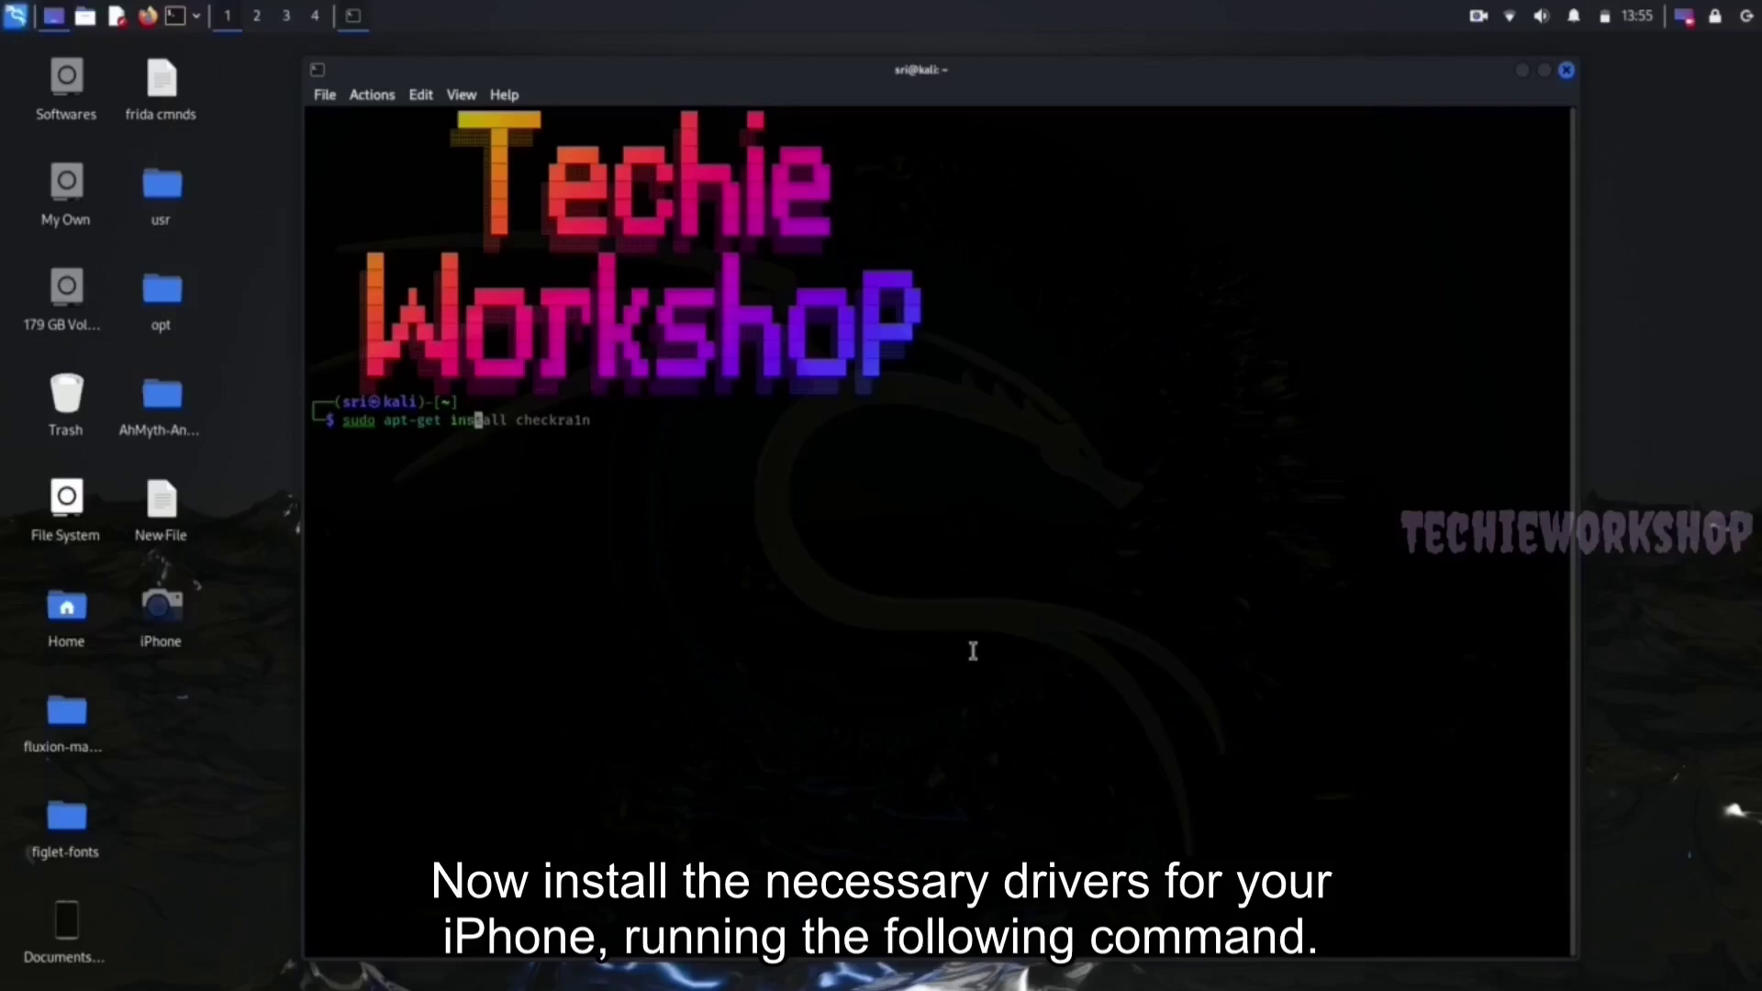
{"action": "type", "text": "tall libimobile"}
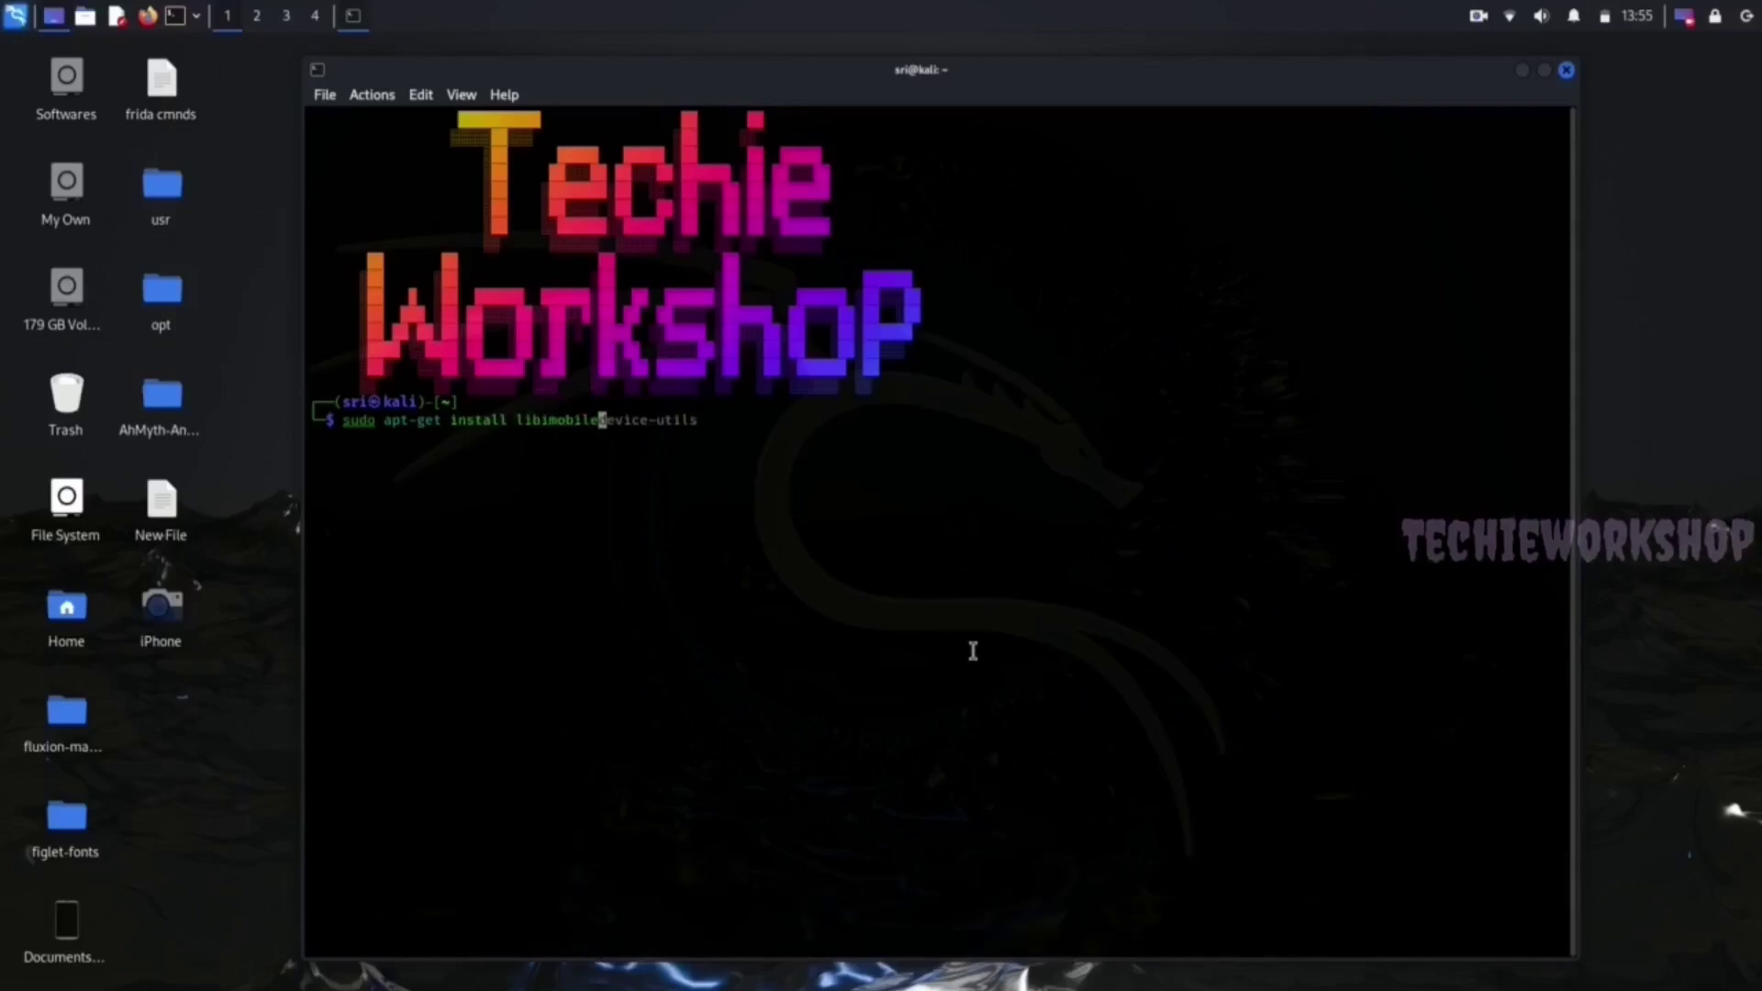
{"action": "type", "text": "device-util"}
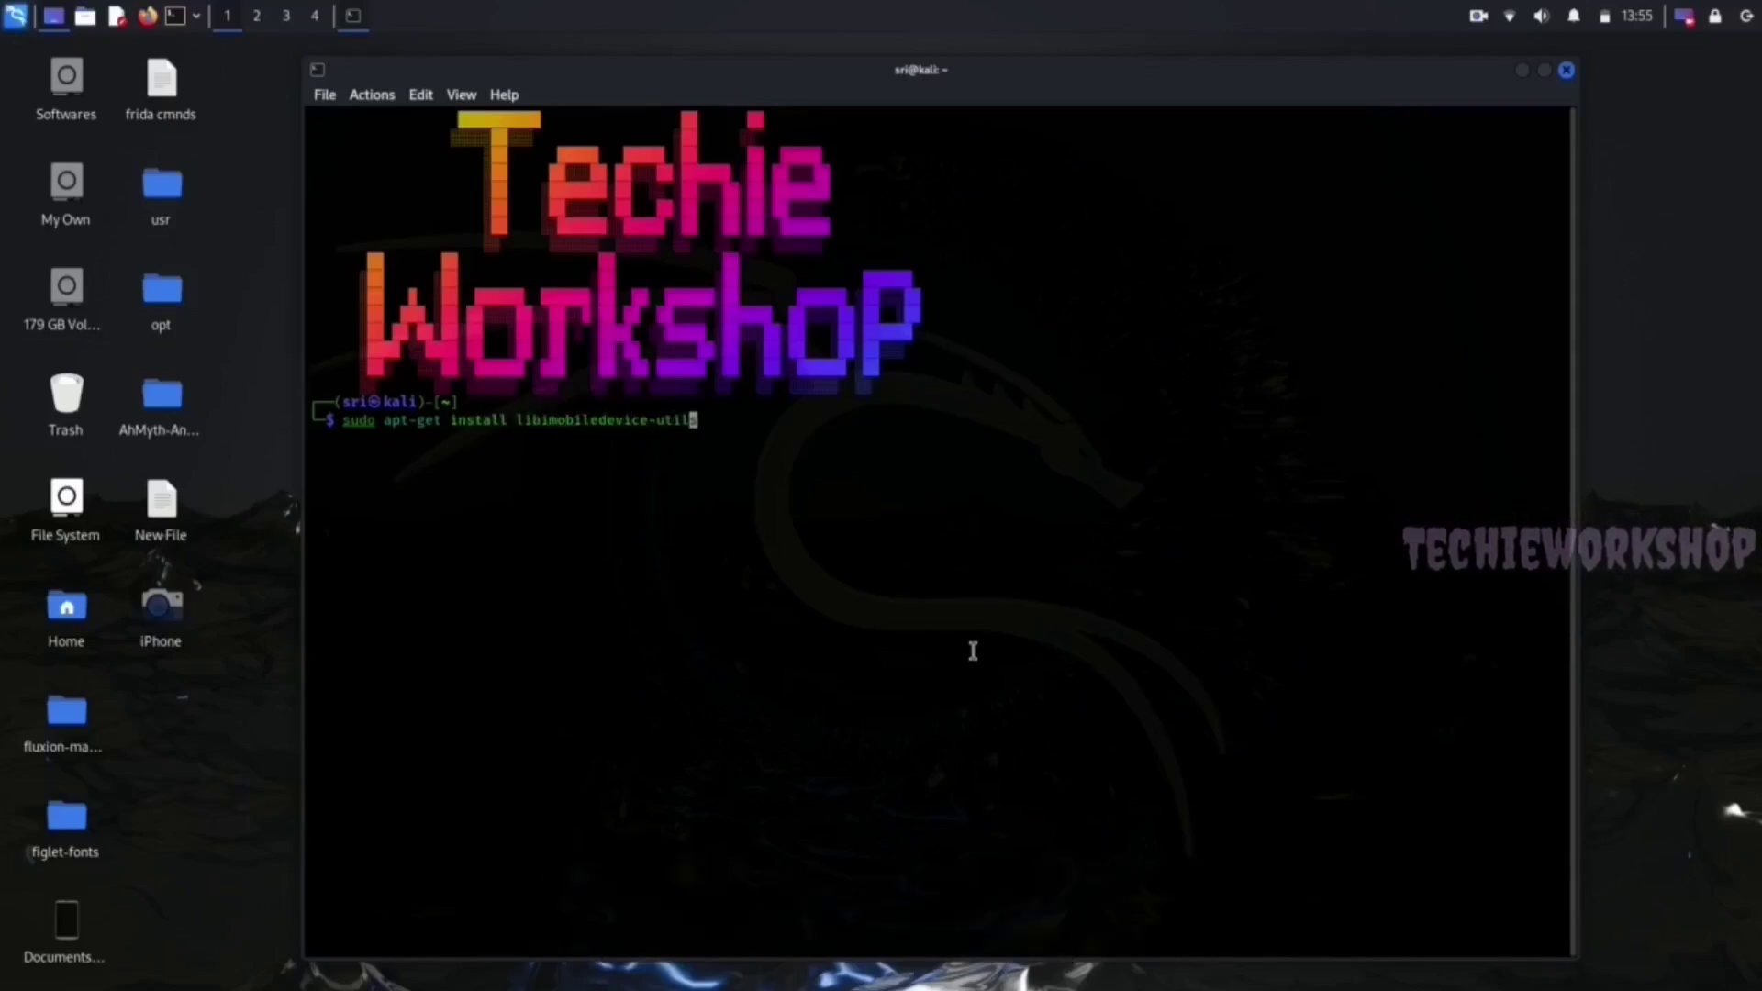
{"action": "type", "text": "s"}
{"action": "key", "text": "Return"}
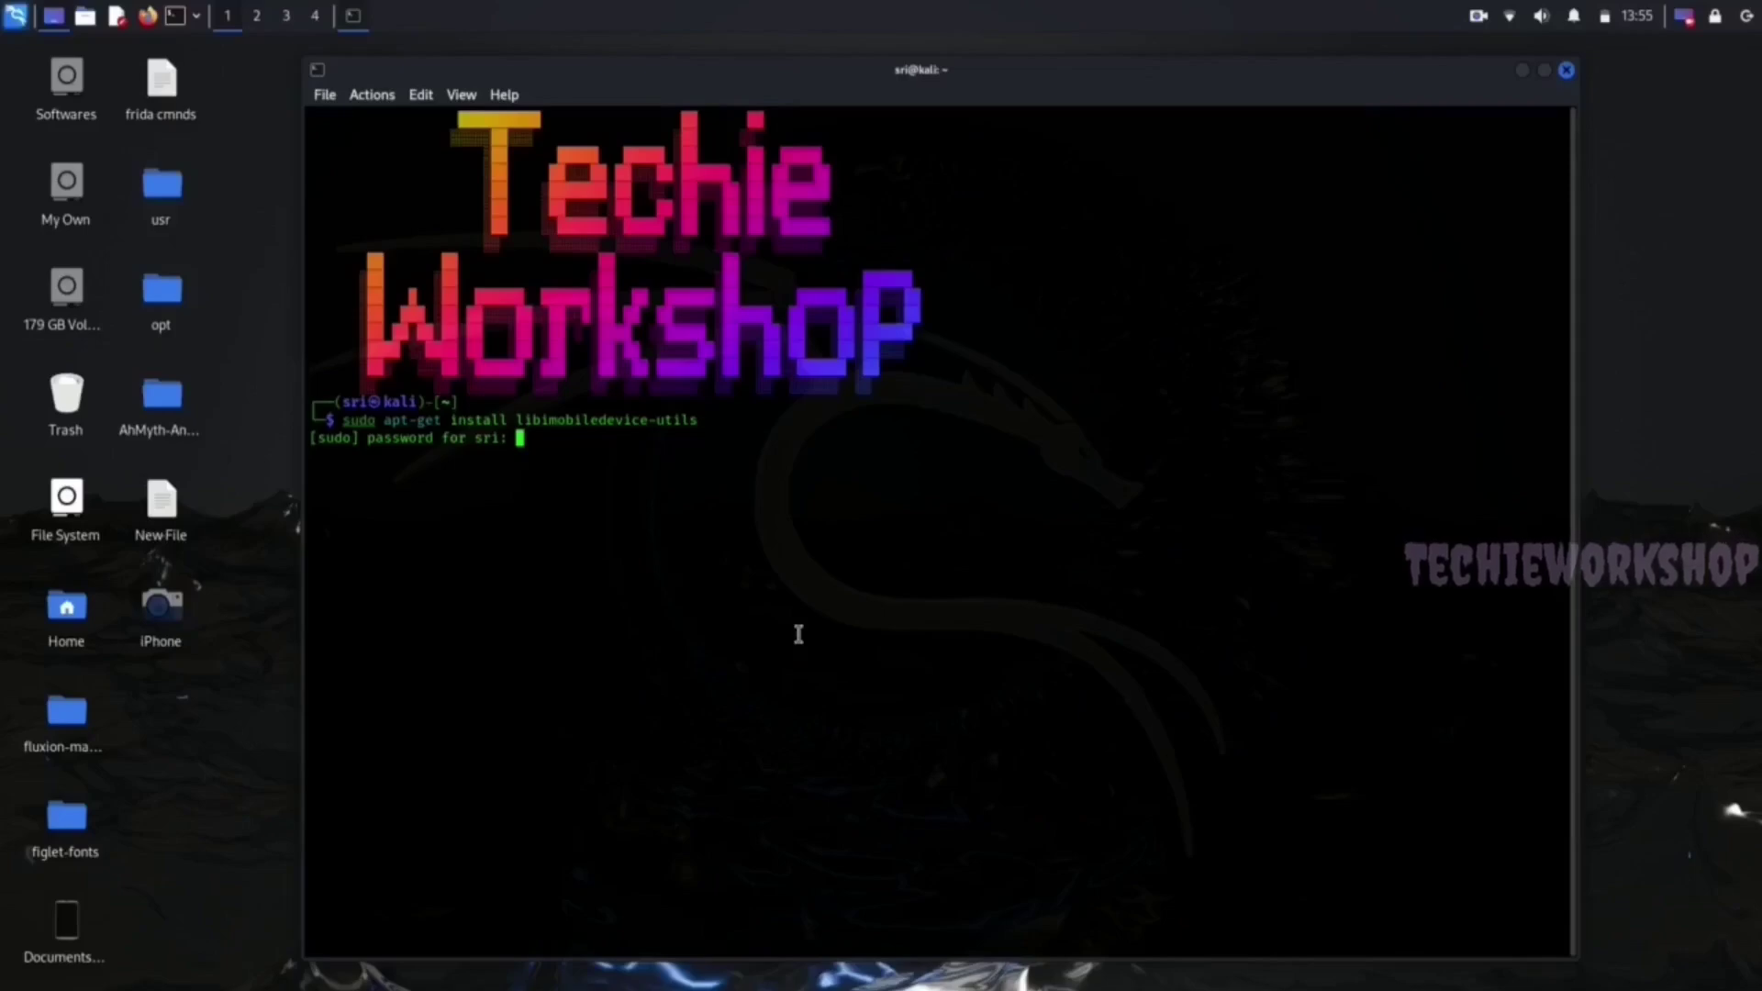
{"action": "key", "text": "Return"}
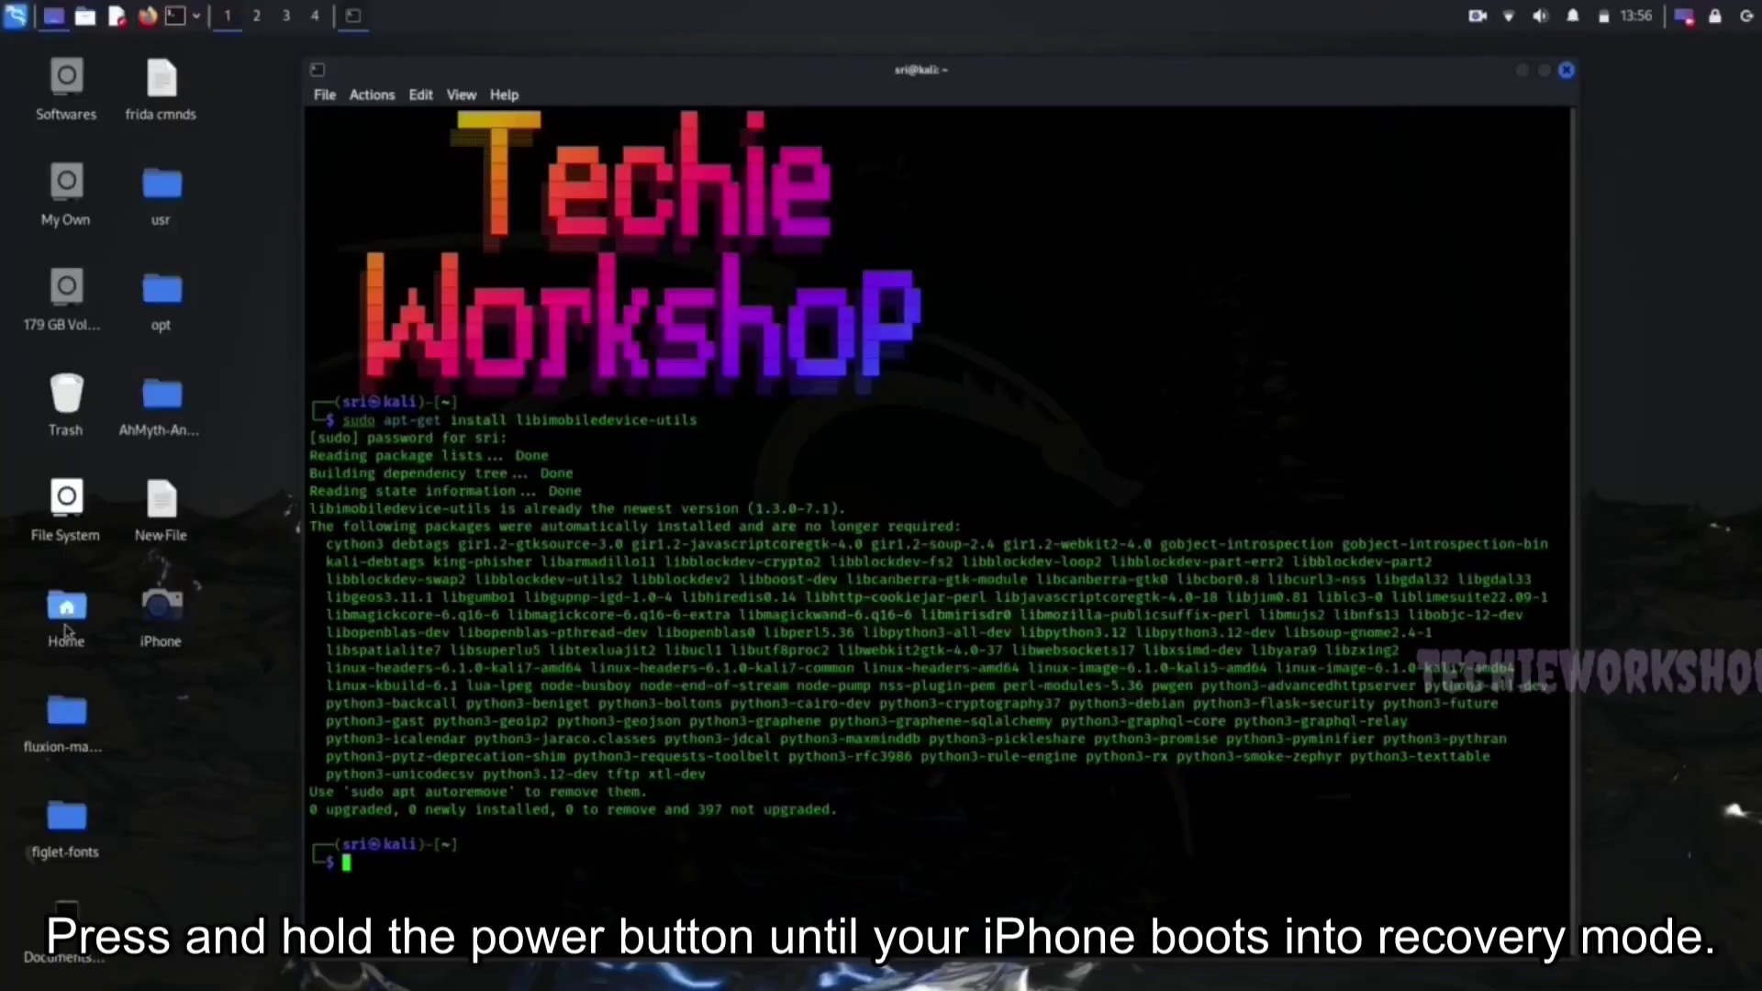
{"action": "type", "text": "ide"}
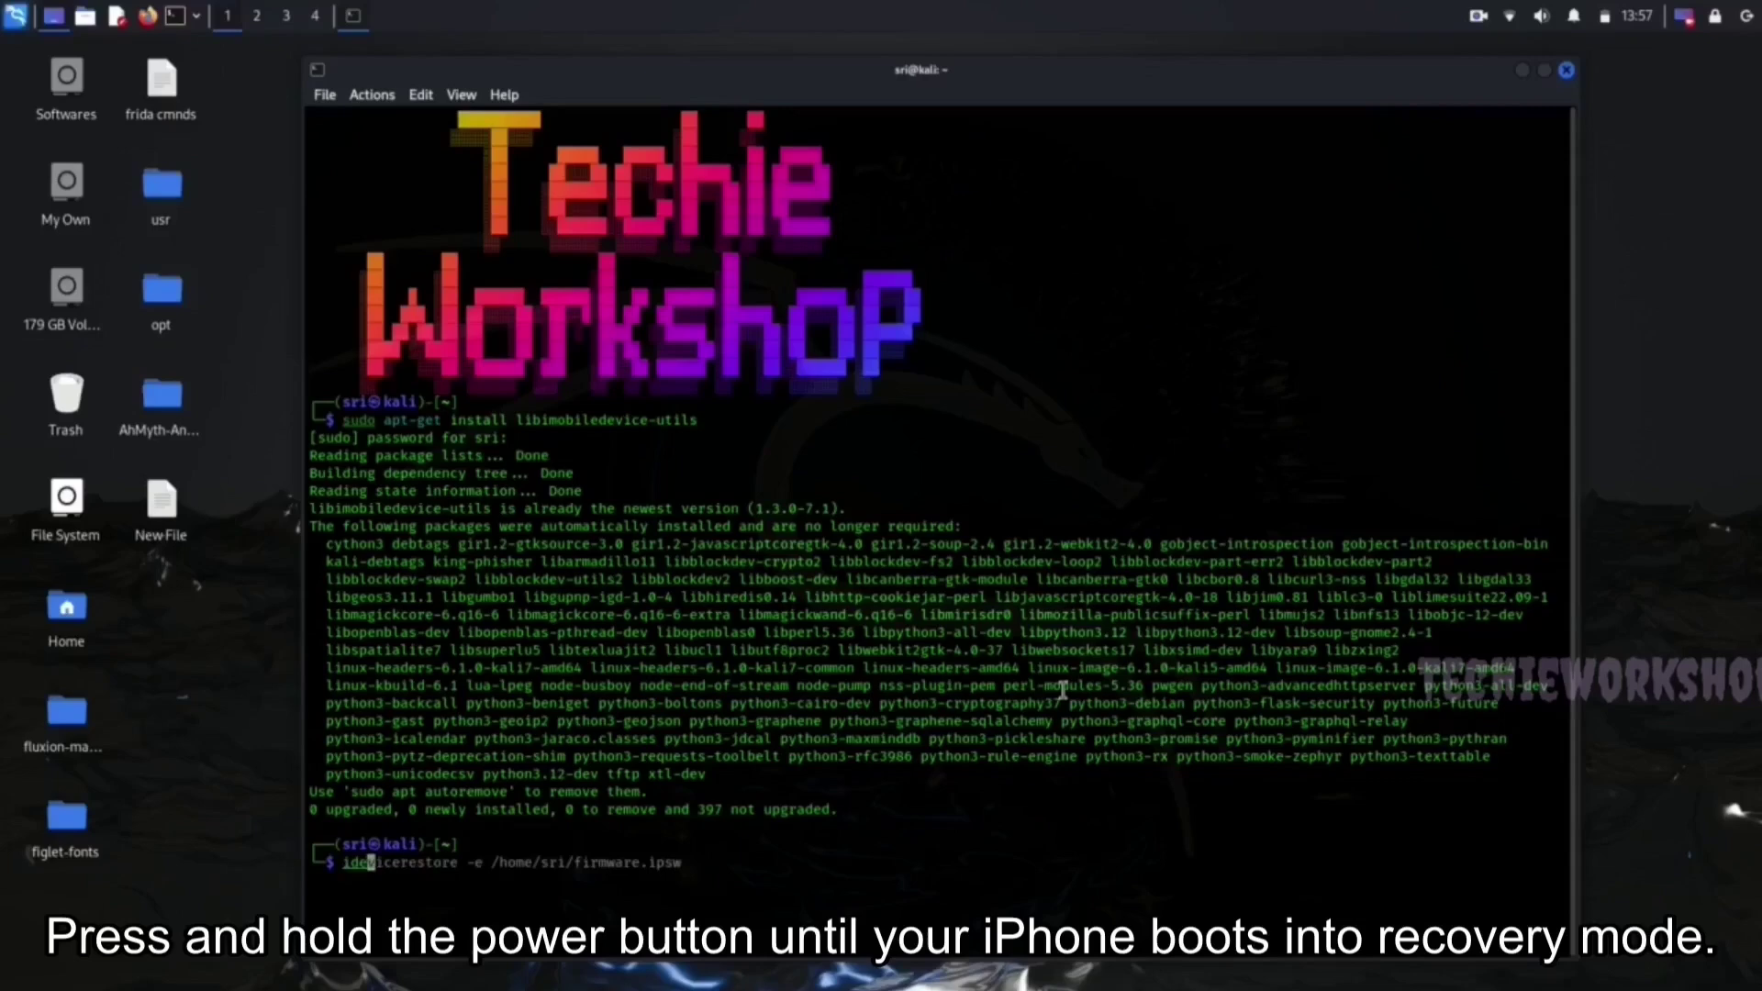
{"action": "type", "text": "vice"}
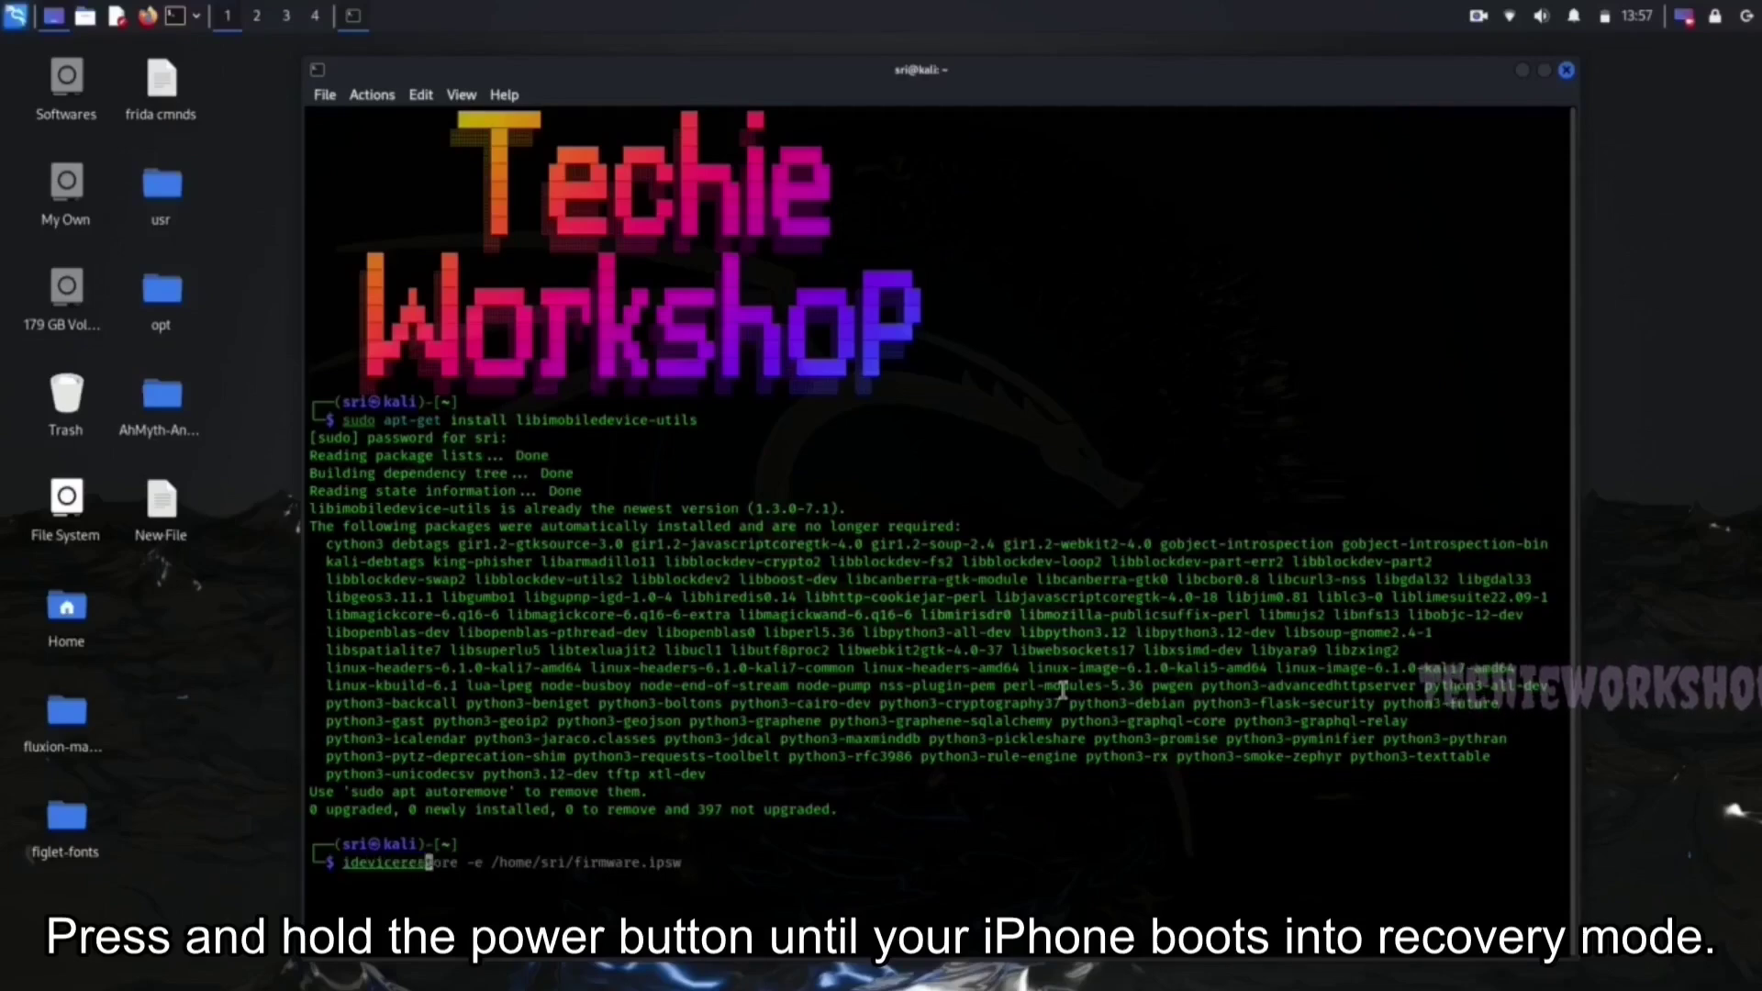
{"action": "type", "text": "restore "}
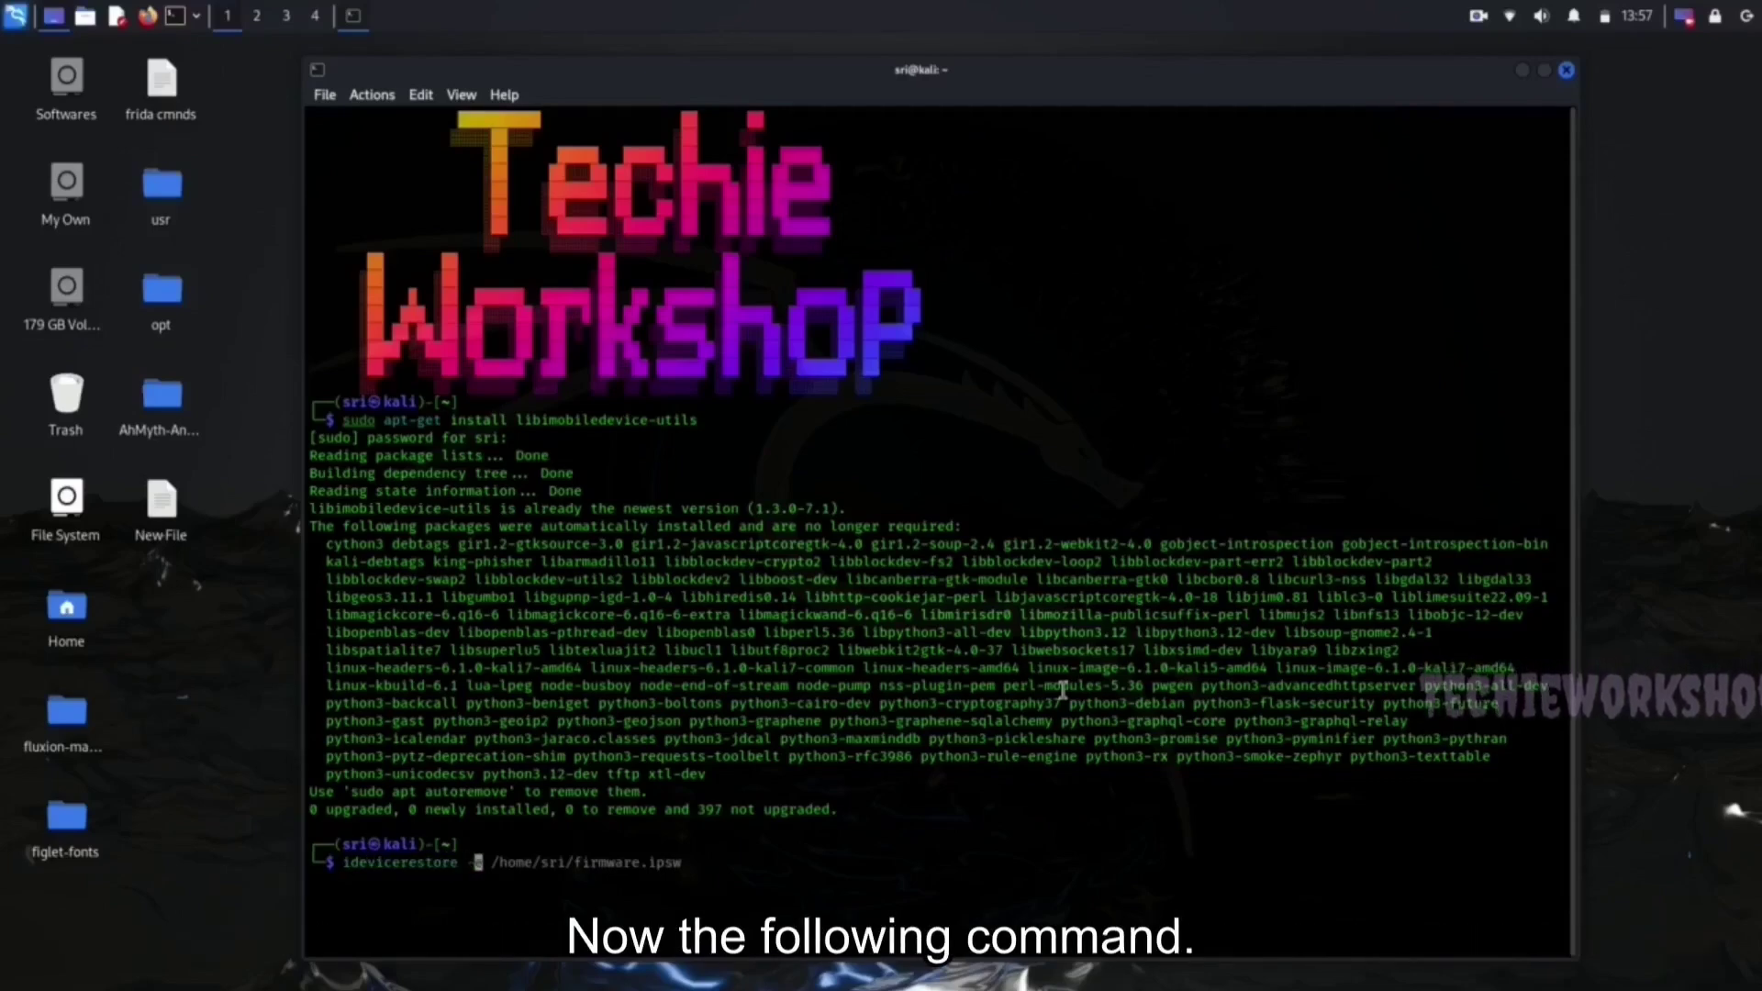
{"action": "type", "text": "-e /home"}
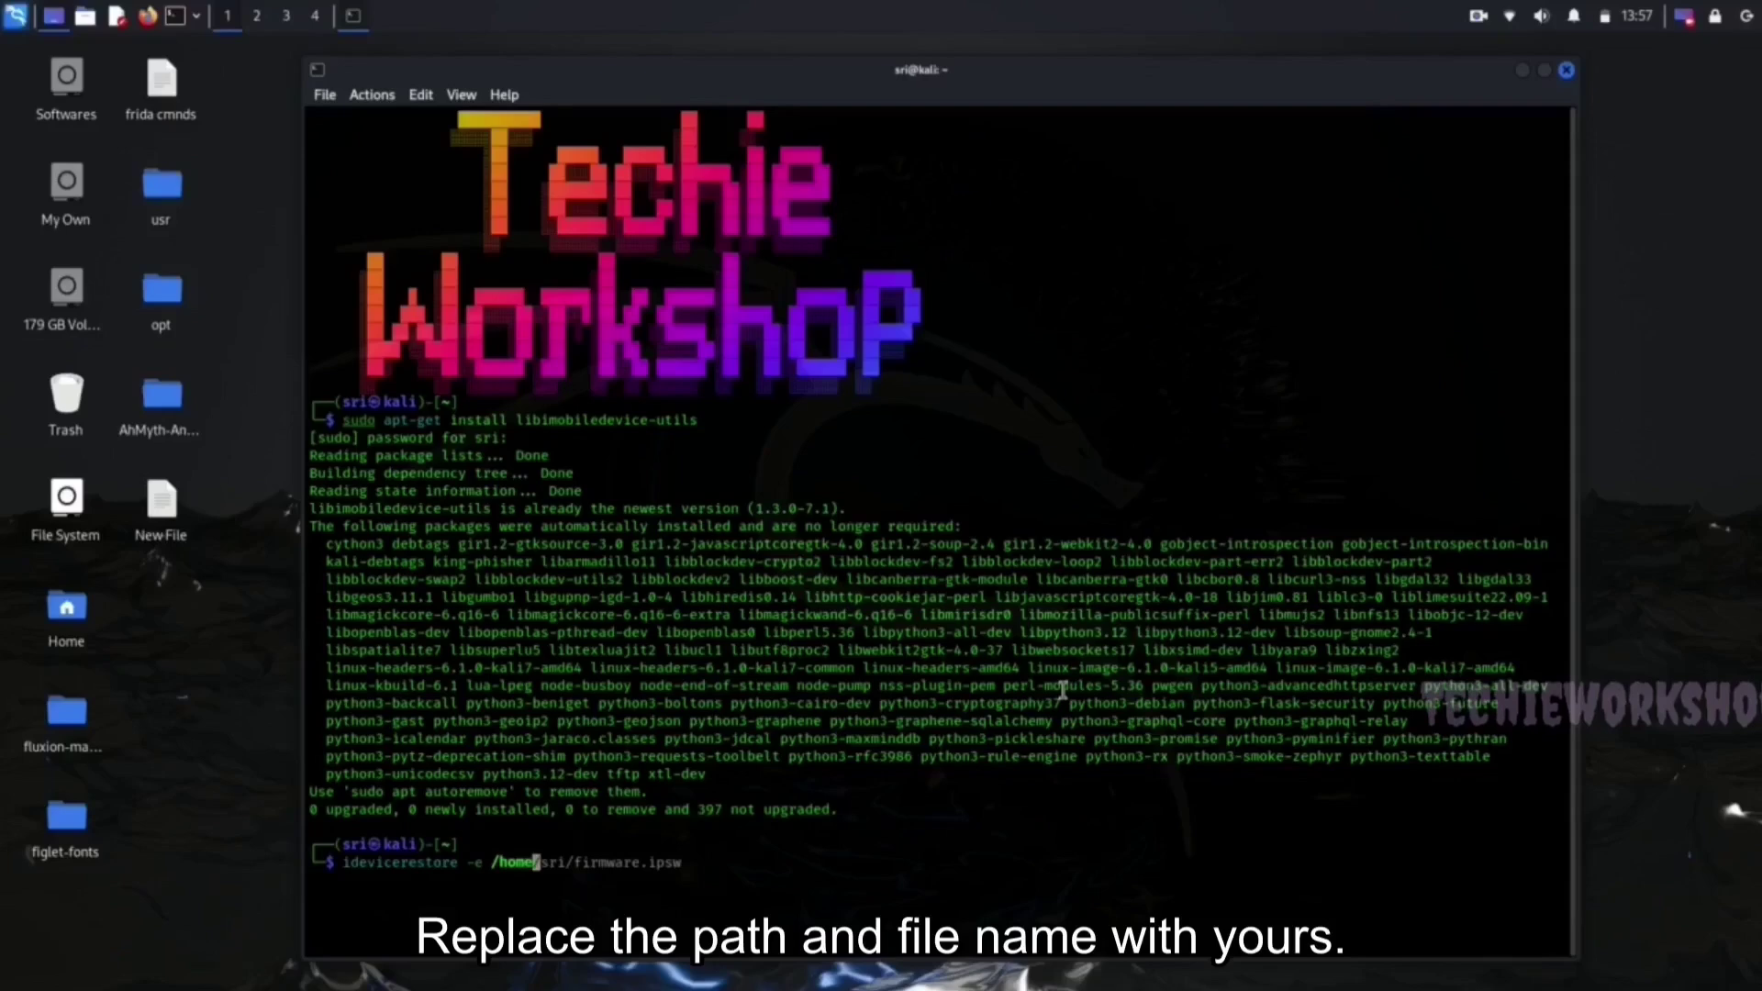
{"action": "type", "text": "/sri/"}
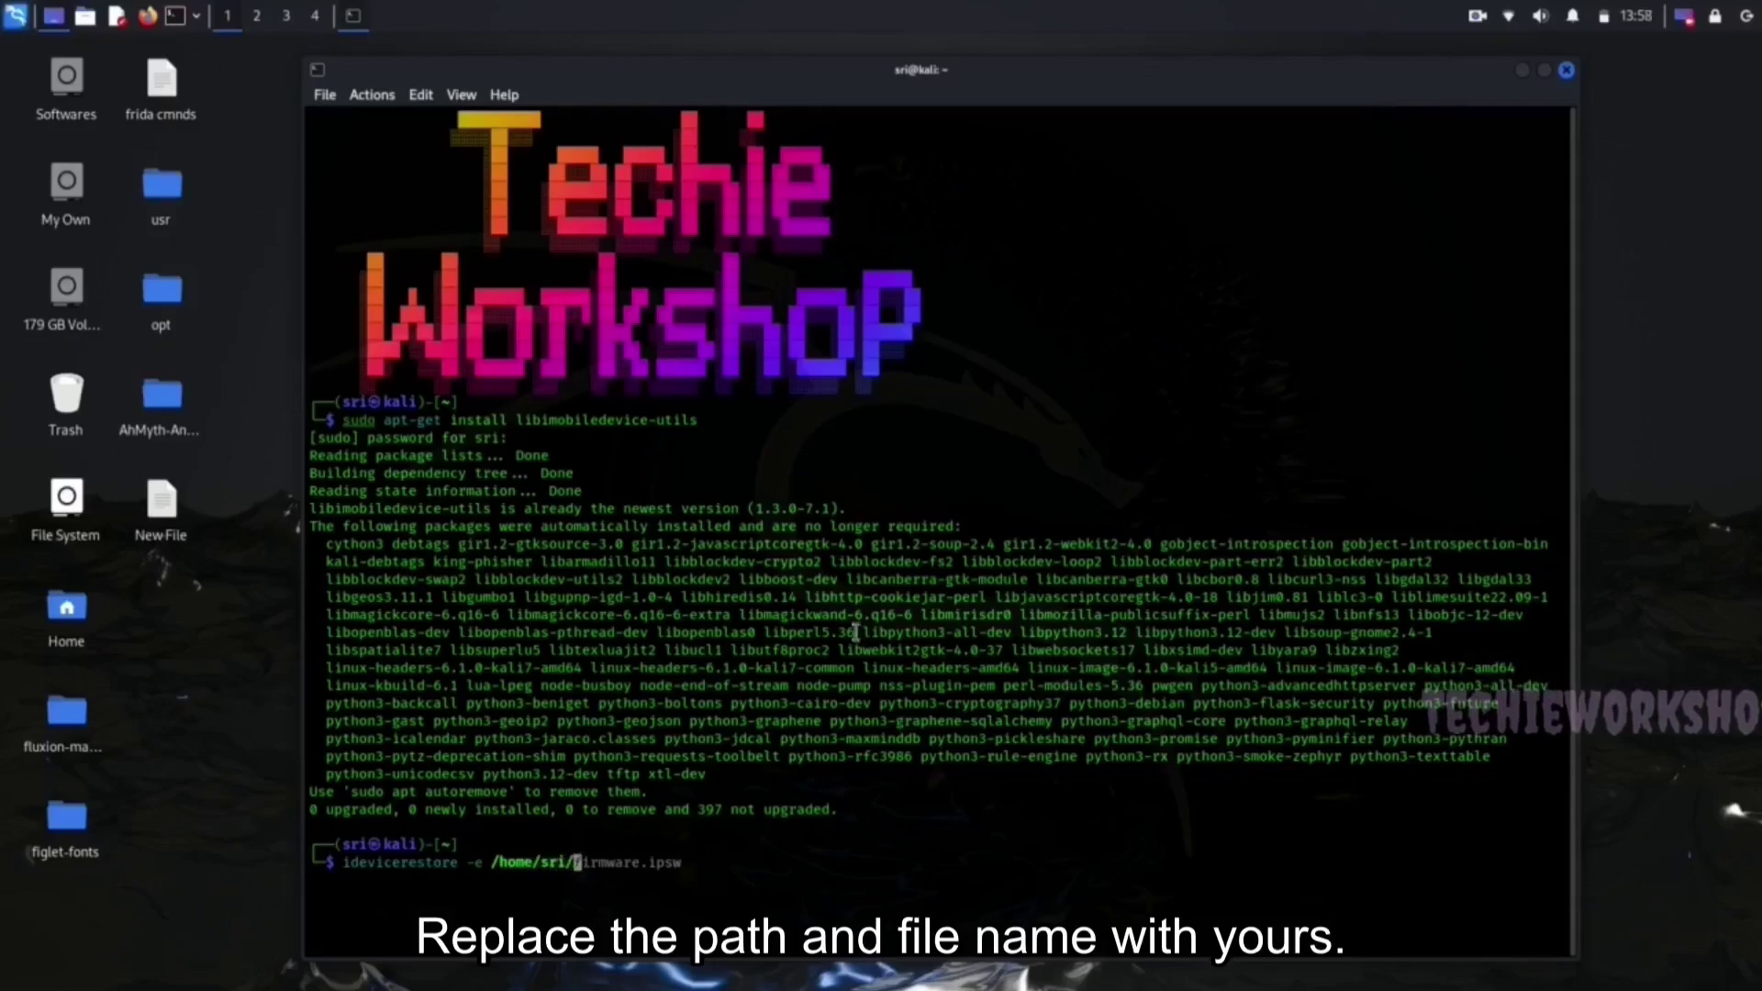
Run 'idevicerestore -e' on /home/sri/ with the pasted iPhone 13 .ipsw name.
{"action": "right_click", "coordinate": [869, 902]}
{"action": "left_click", "coordinate": [941, 604]}
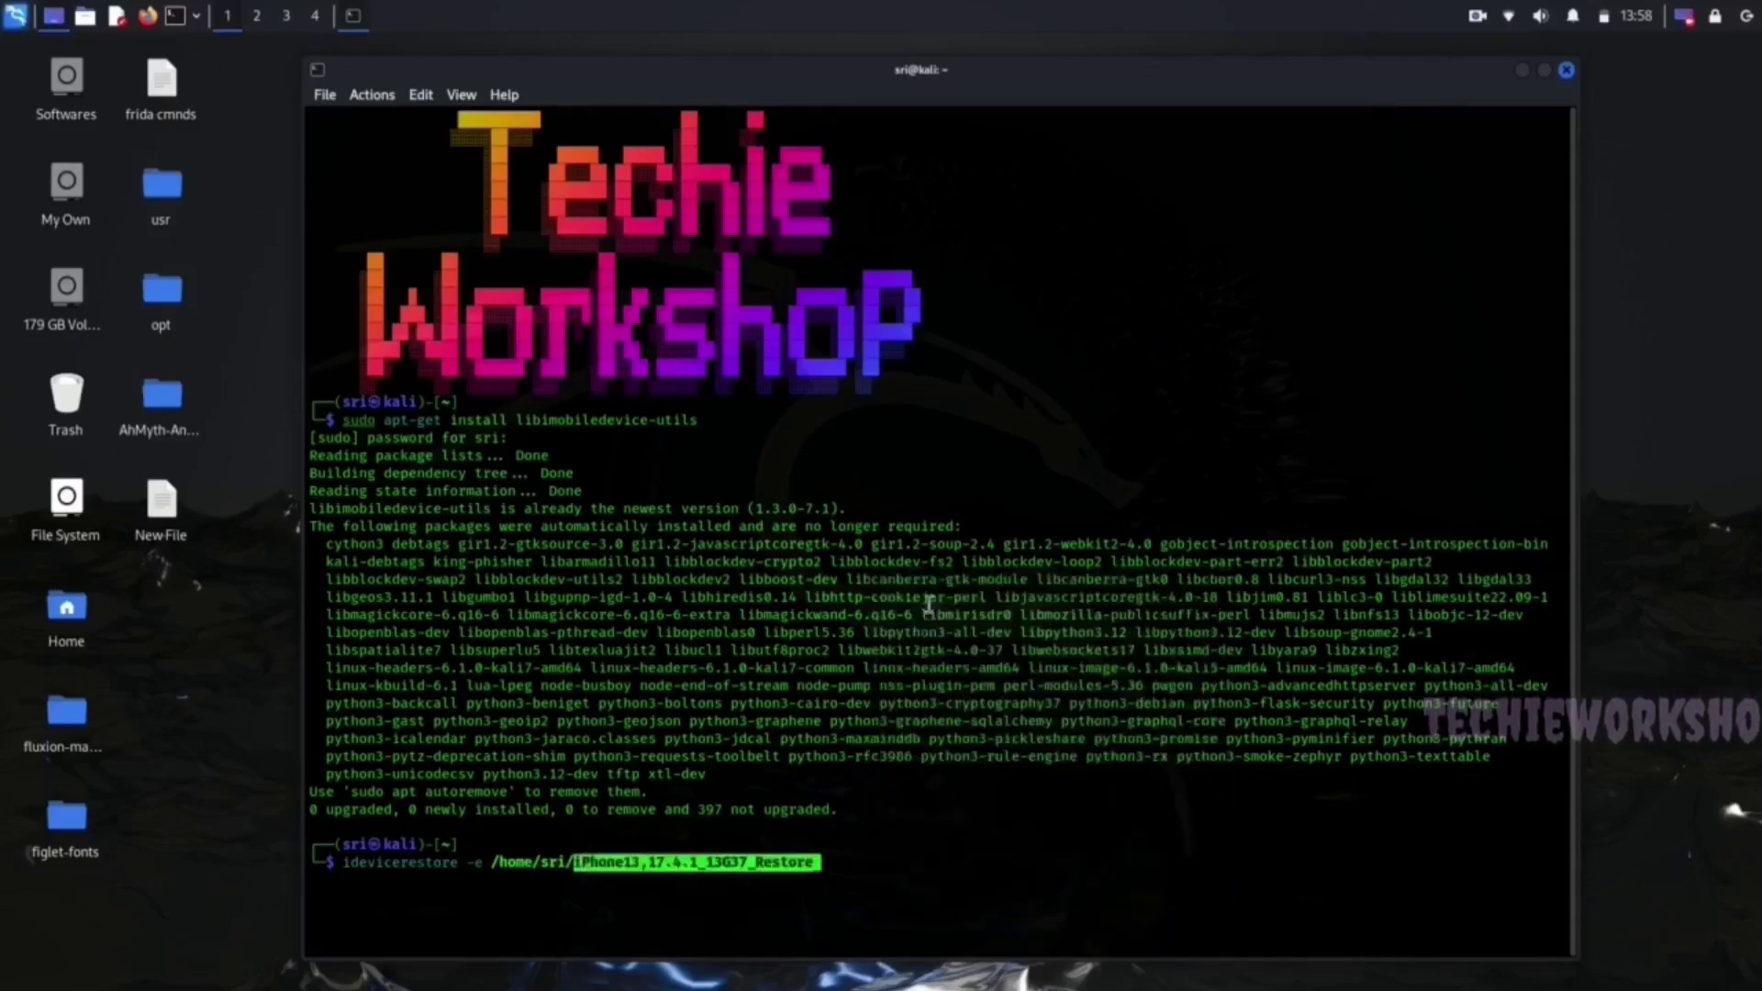
{"action": "type", "text": ".ipsw"}
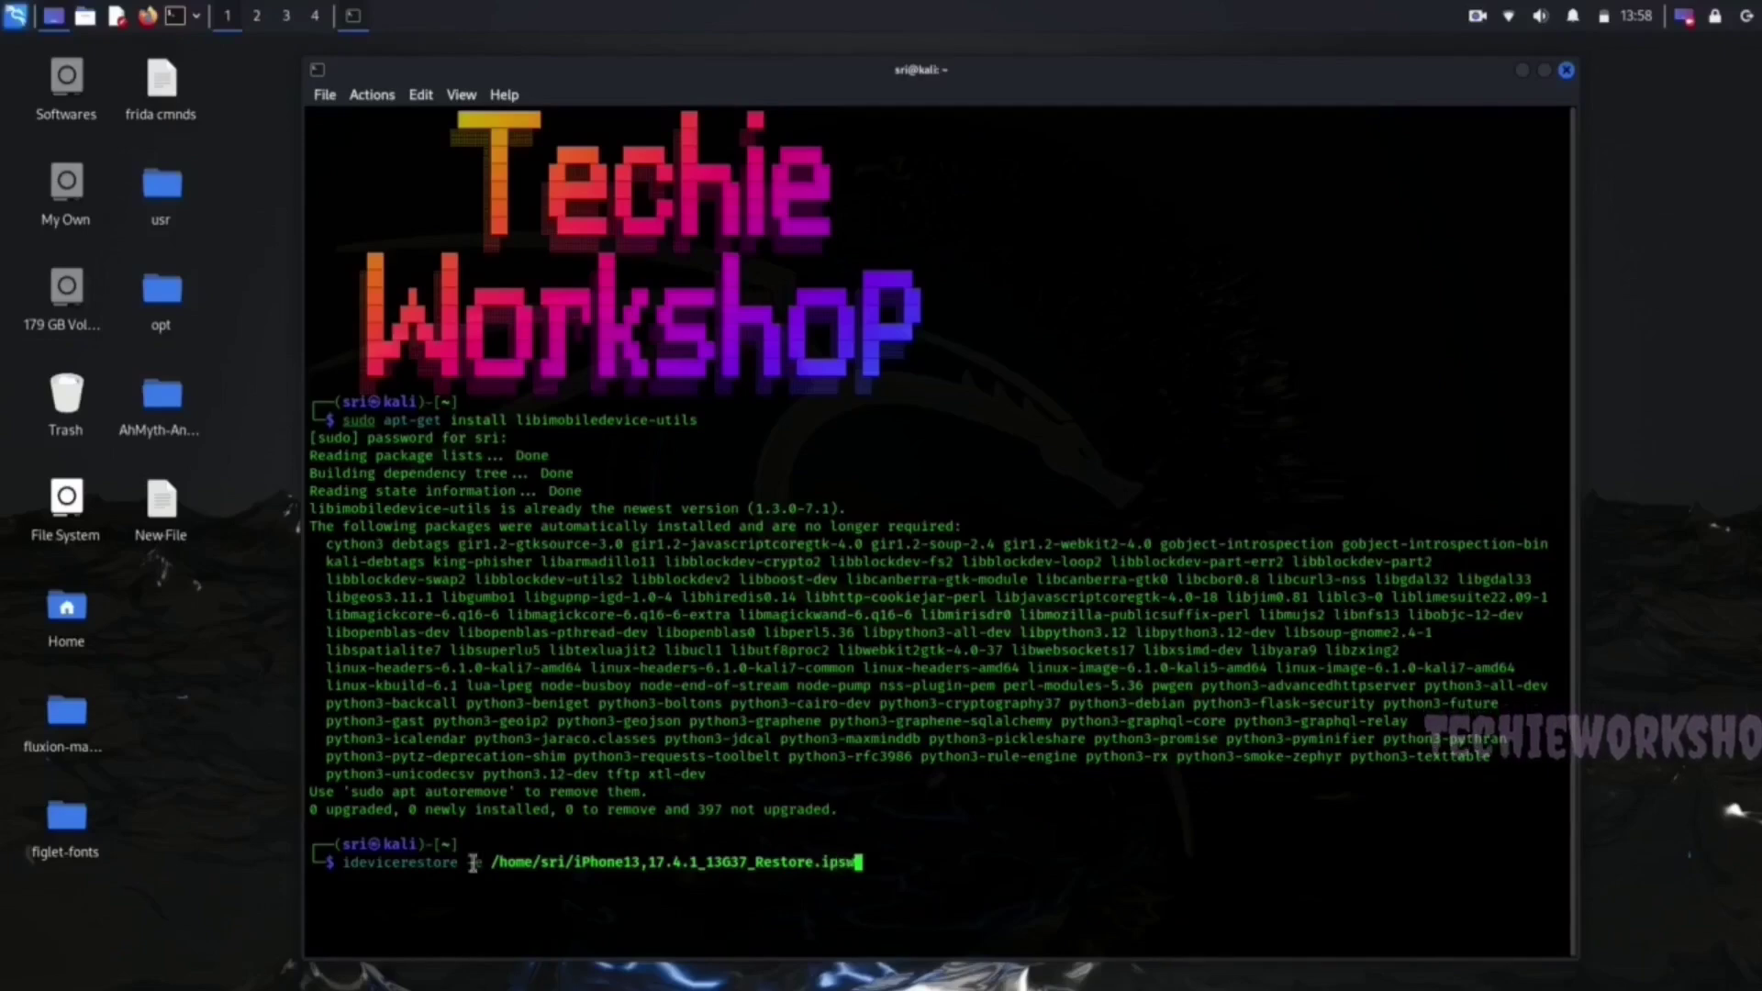
{"action": "key", "text": "Return"}
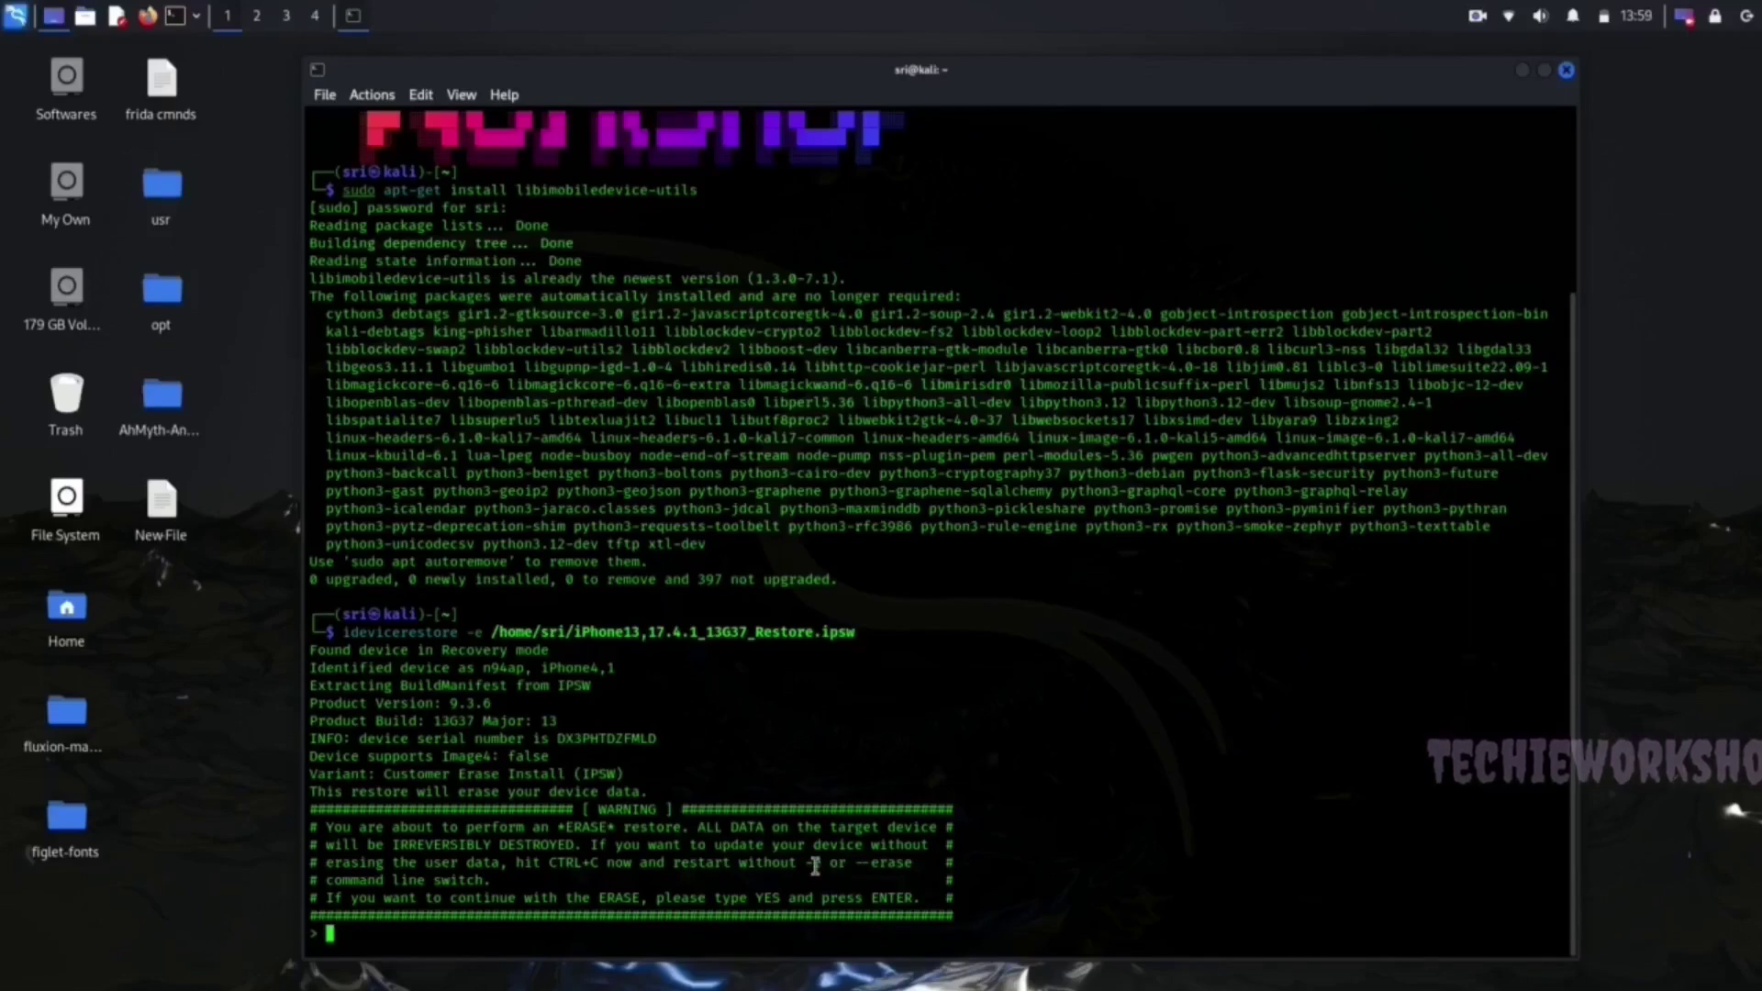
{"action": "type", "text": "YES"}
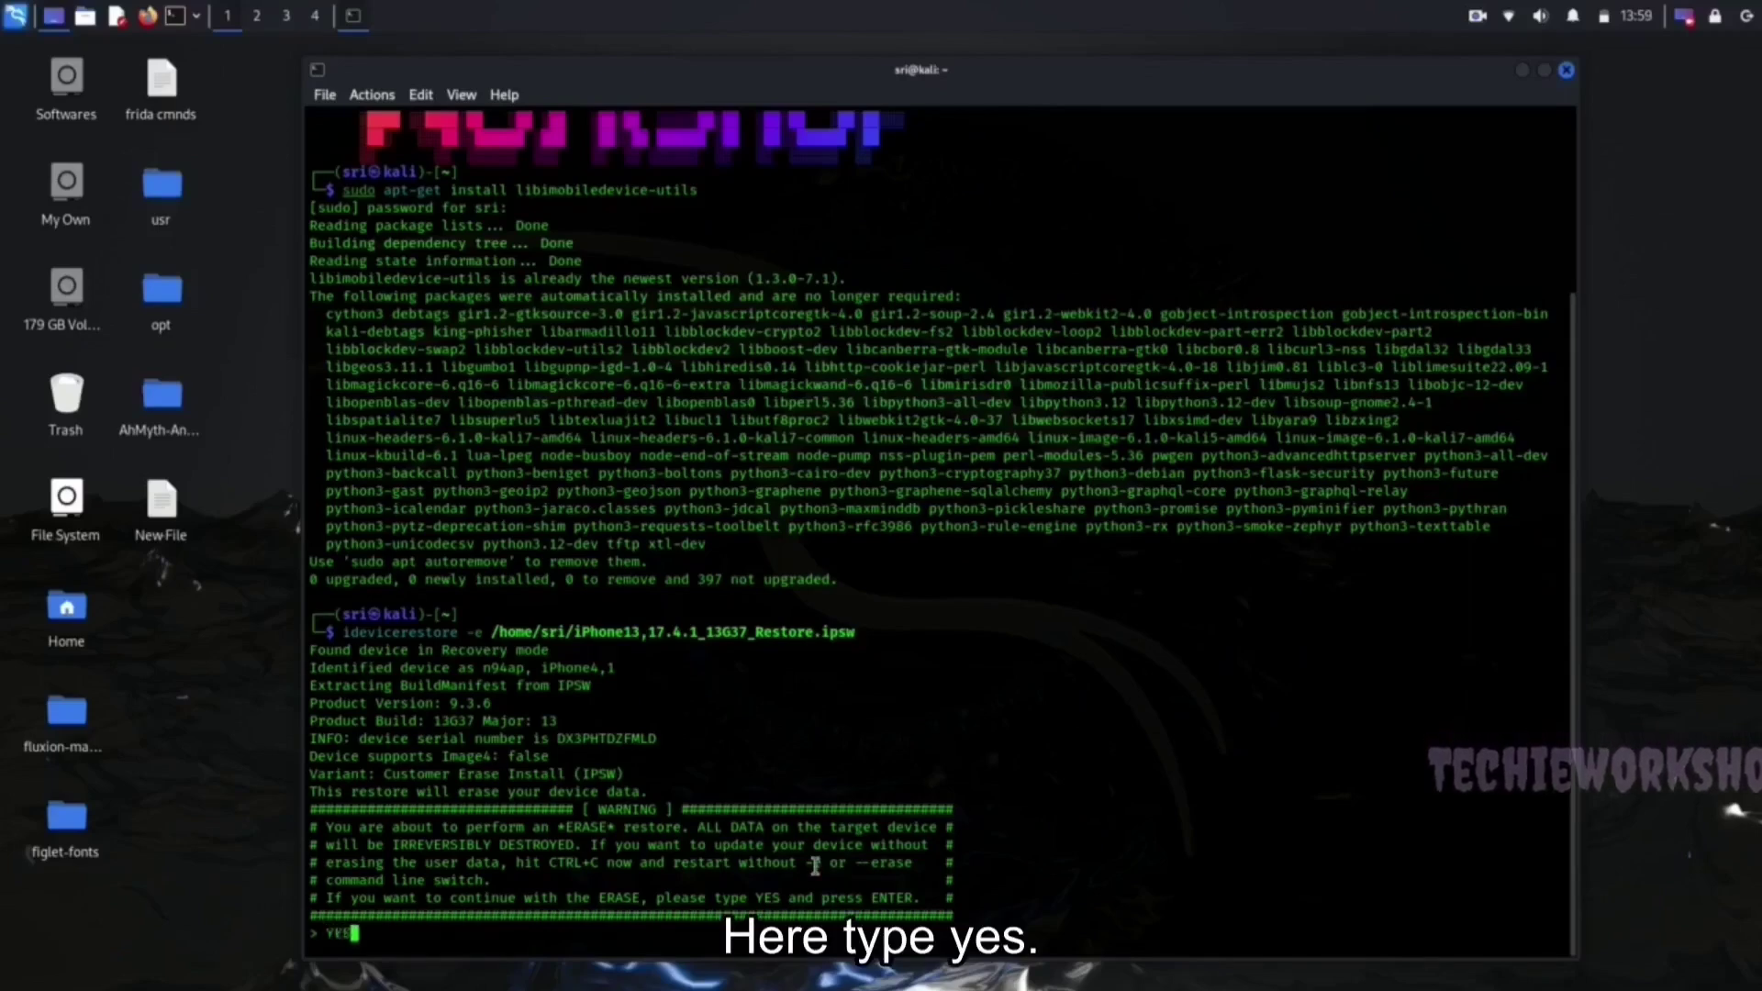
Answer YES at the erase warning and let firmware flashing reach 100%.
{"action": "key", "text": "Return"}
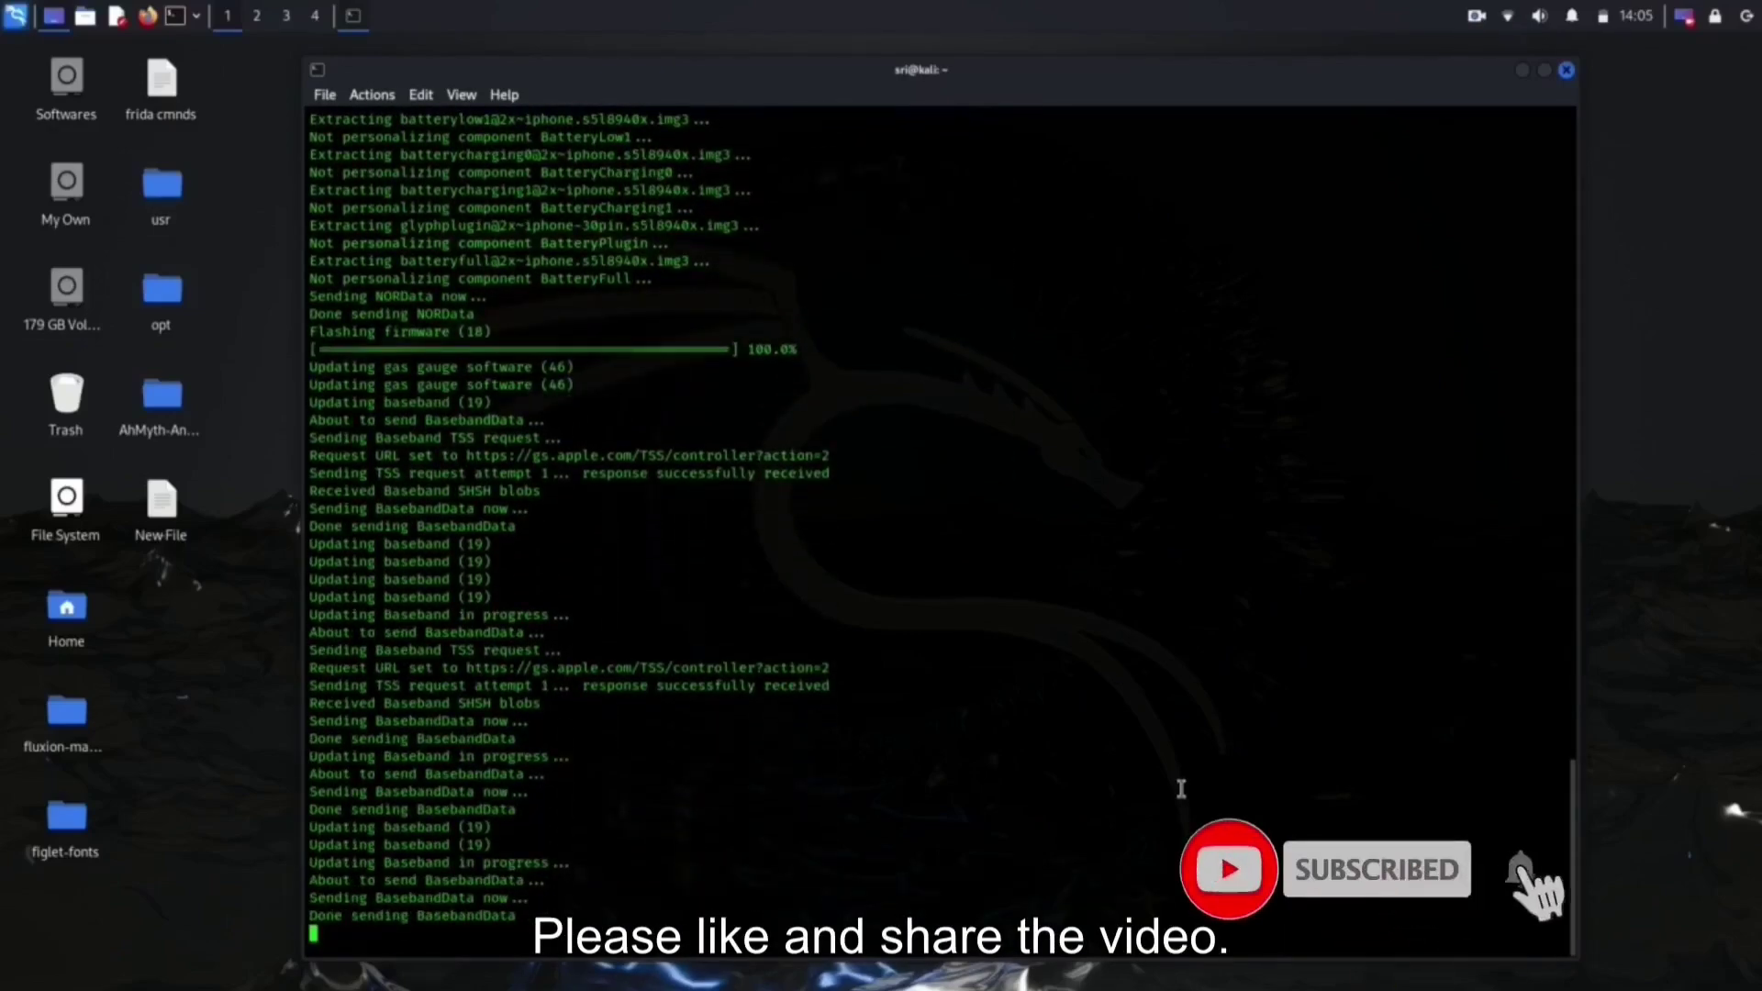
{"action": "scroll", "coordinate": [530, 615], "scroll_direction": "up", "scroll_amount": 5}
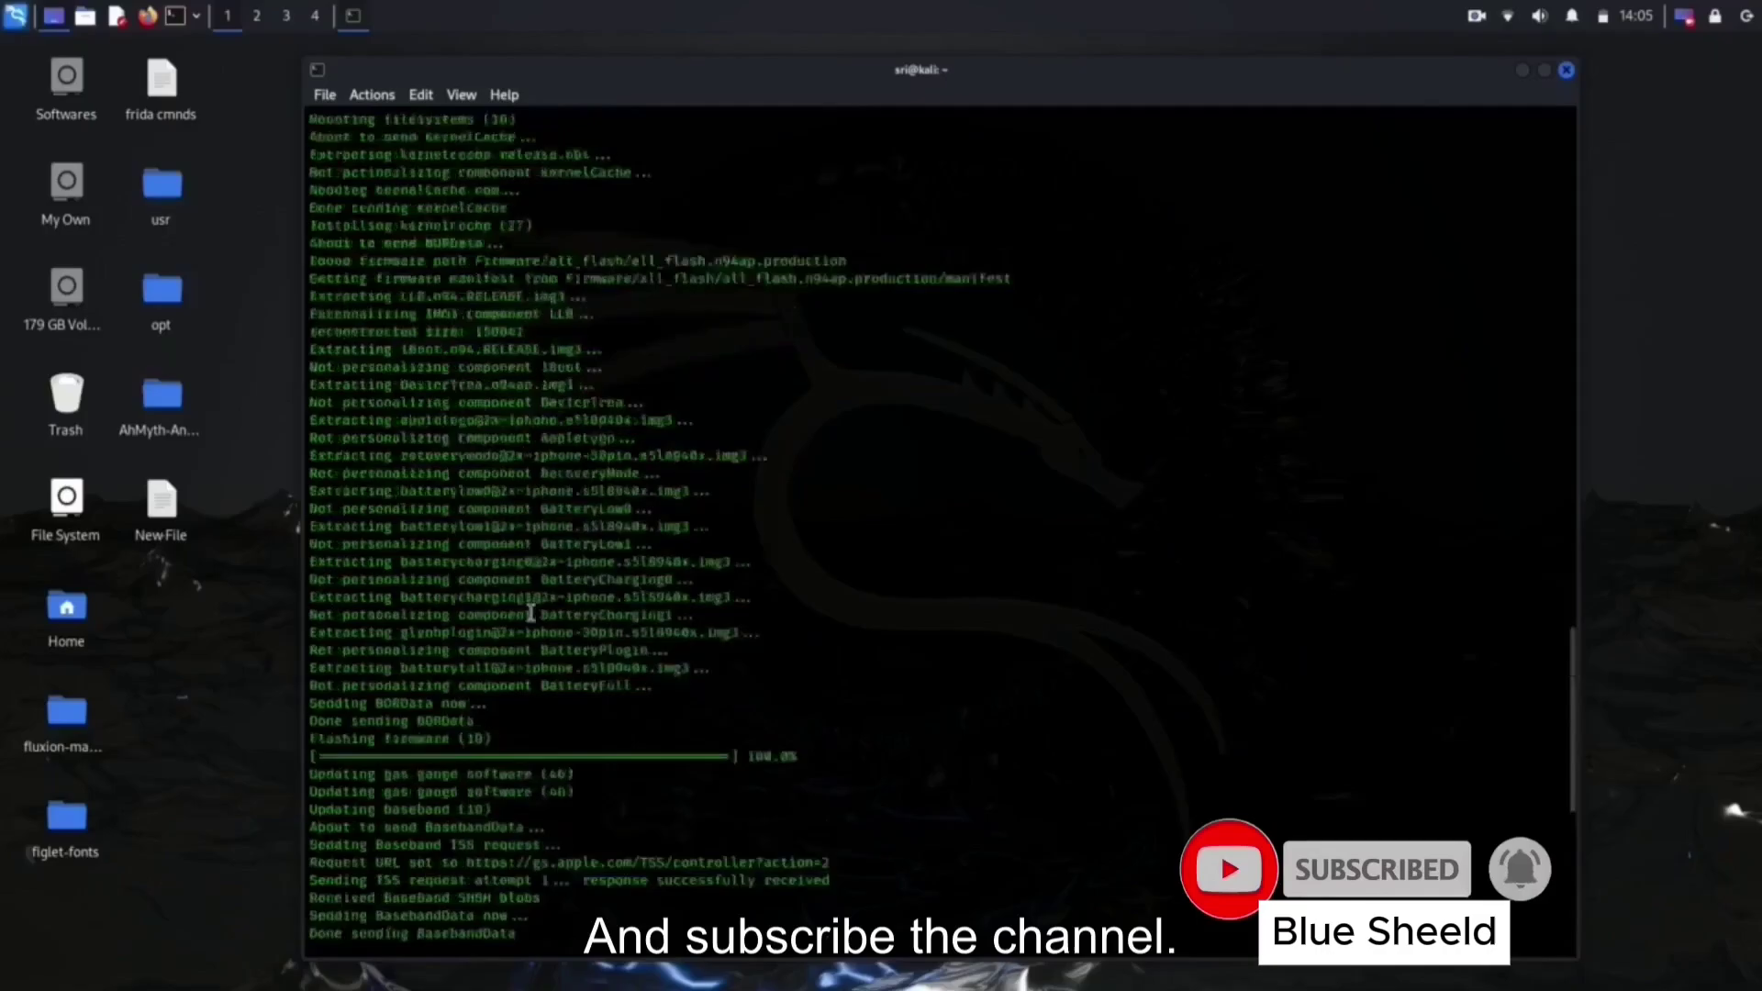